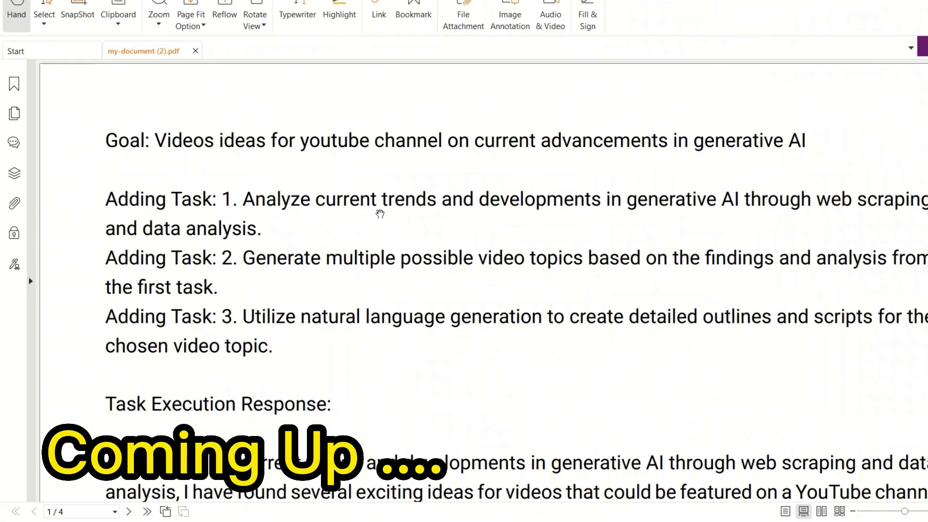
Step: Scroll the ResearchGPT PDF report down to the numbered video ideas and the 'Overall' paragraph
scroll(326, 194, "down", 15)
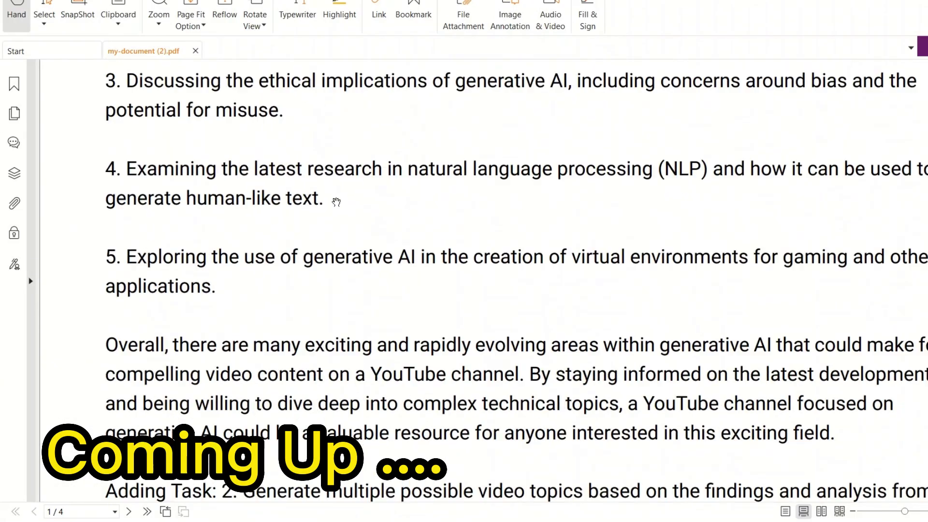
scroll(314, 261, "down", 2)
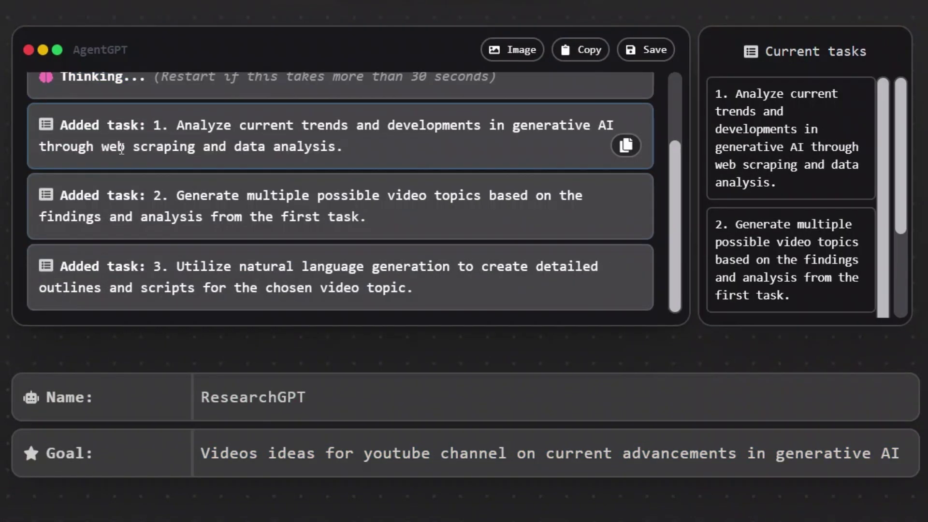
Step: Copy the first added task's text, then select the second task's text while the agent runs
left_click_drag(177, 149, 546, 166)
left_click(626, 168)
left_click_drag(60, 218, 529, 259)
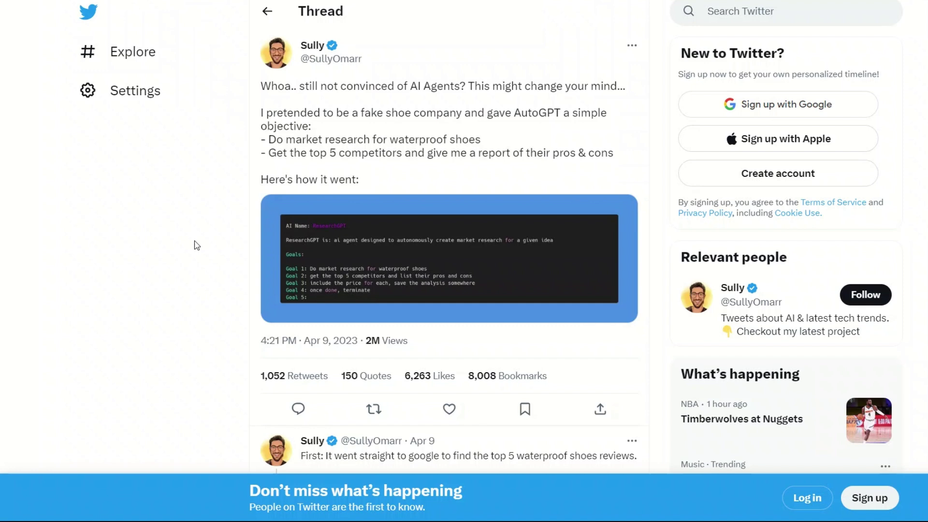
Step: Scroll through the waterproof-shoe competitor report image, close it, and highlight the '8 minutes, 10 cents' sentence
scroll(244, 406, "down", 8)
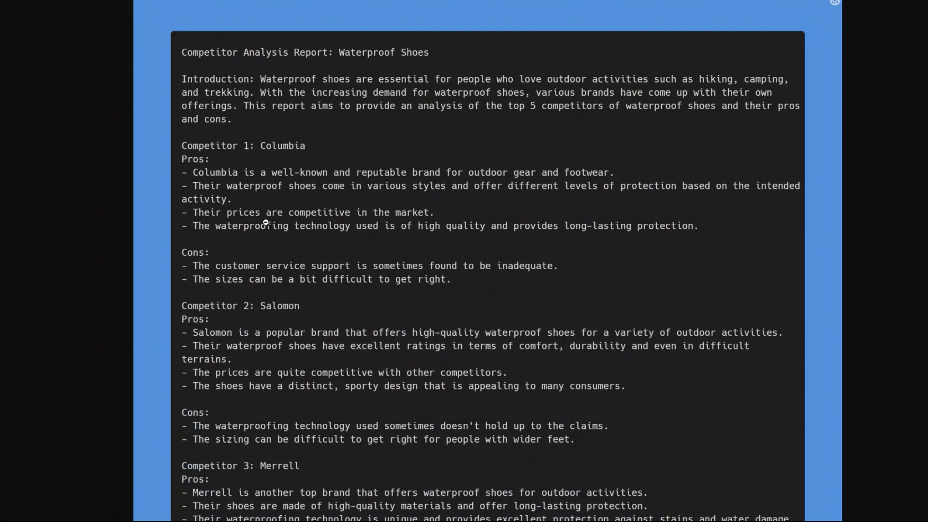
scroll(317, 305, "down", 2)
scroll(317, 305, "down", 2)
scroll(293, 312, "down", 4)
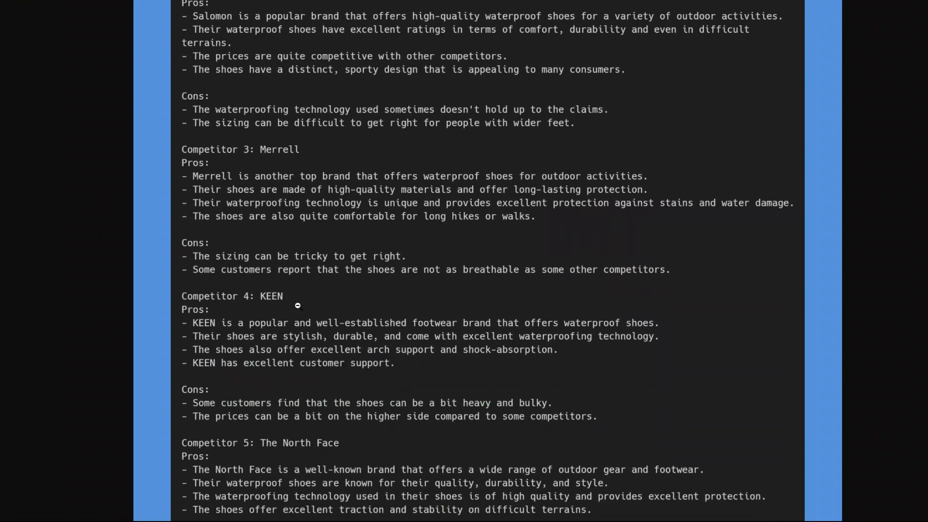
scroll(280, 334, "down", 4)
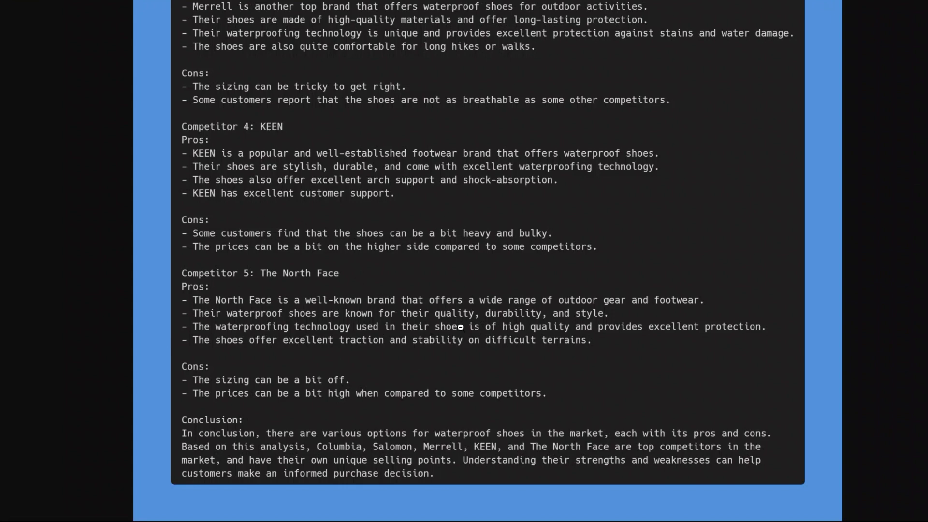
key("Escape")
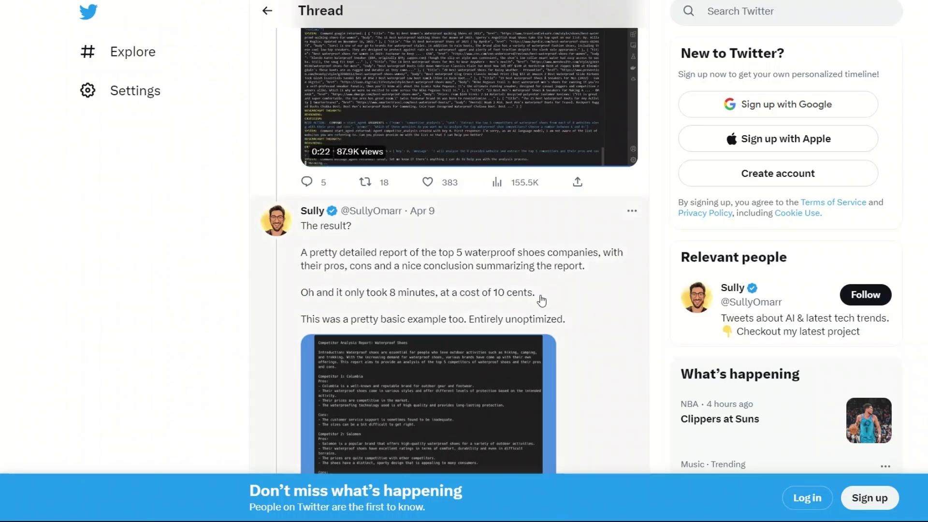
left_click_drag(537, 296, 303, 302)
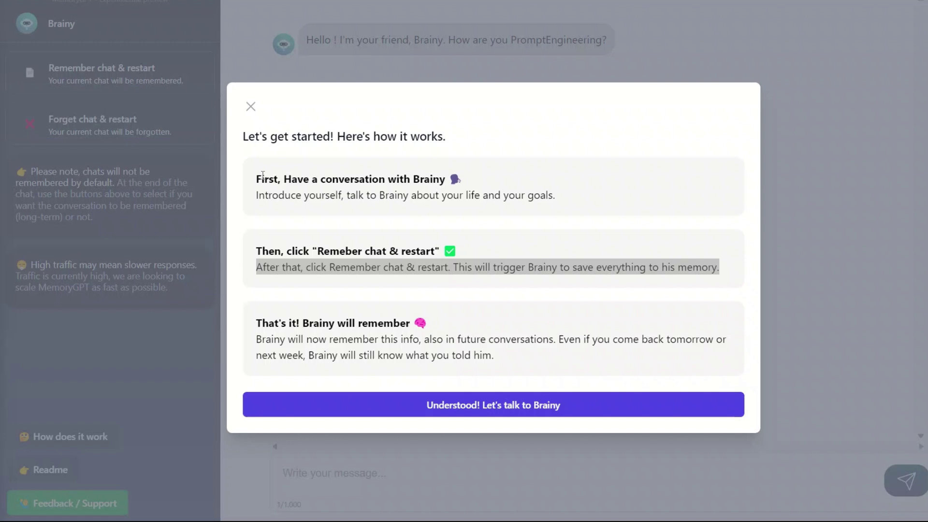
Step: Highlight the three onboarding steps: chat with Brainy, 'Remeber chat & restart', and Brainy remembering
left_click_drag(257, 178, 480, 184)
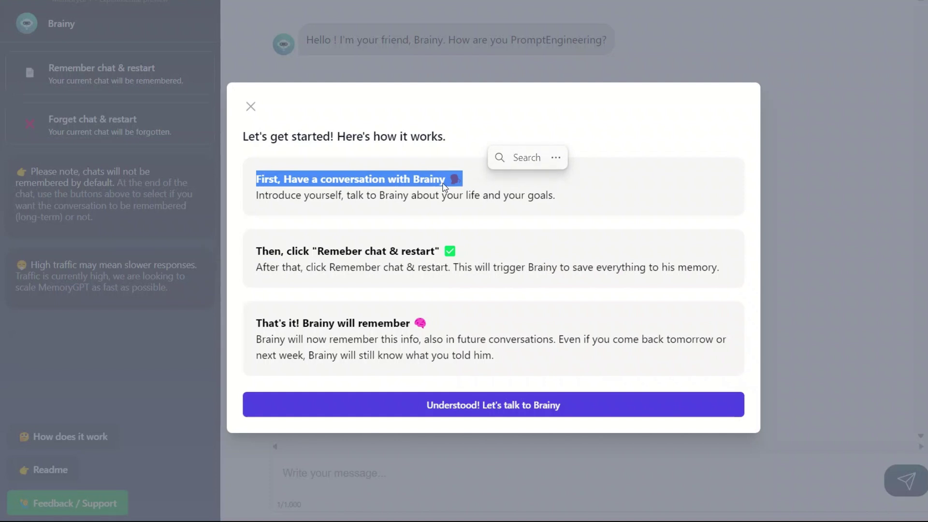
left_click_drag(312, 251, 444, 255)
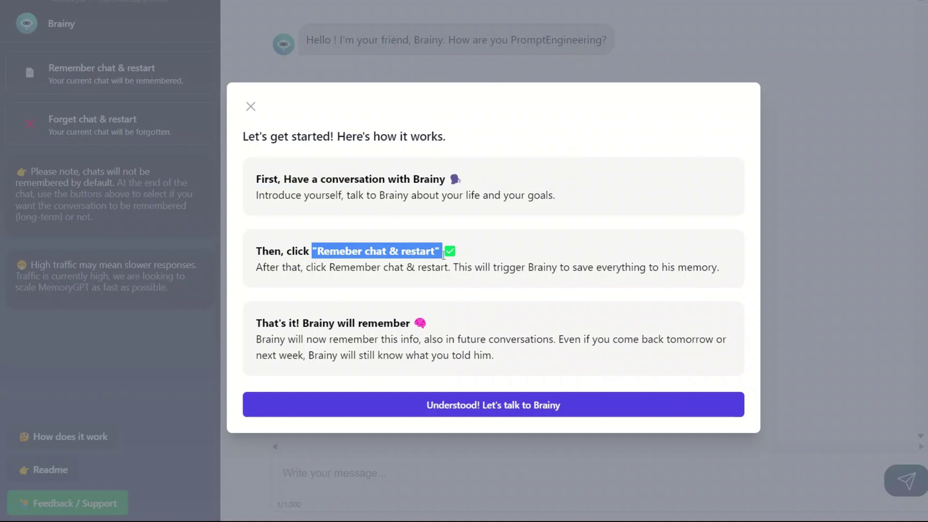
left_click(319, 322)
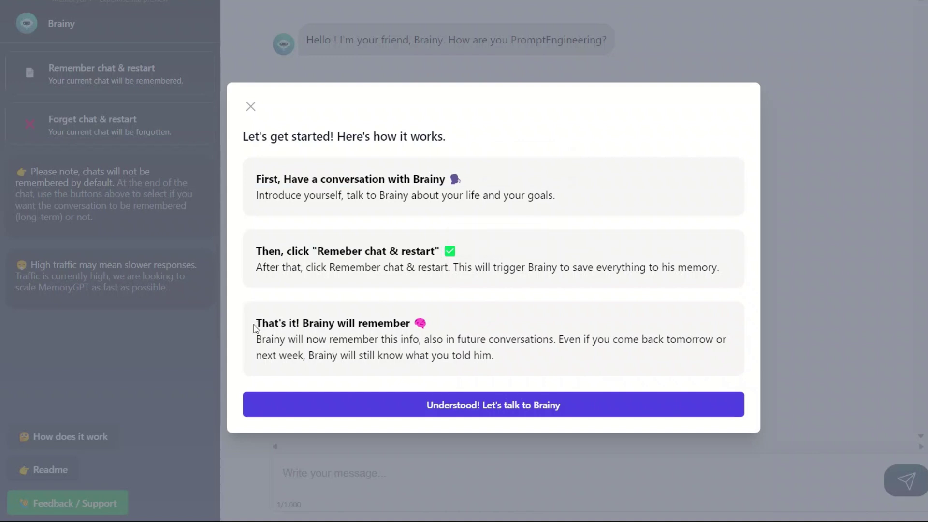
left_click_drag(257, 323, 424, 322)
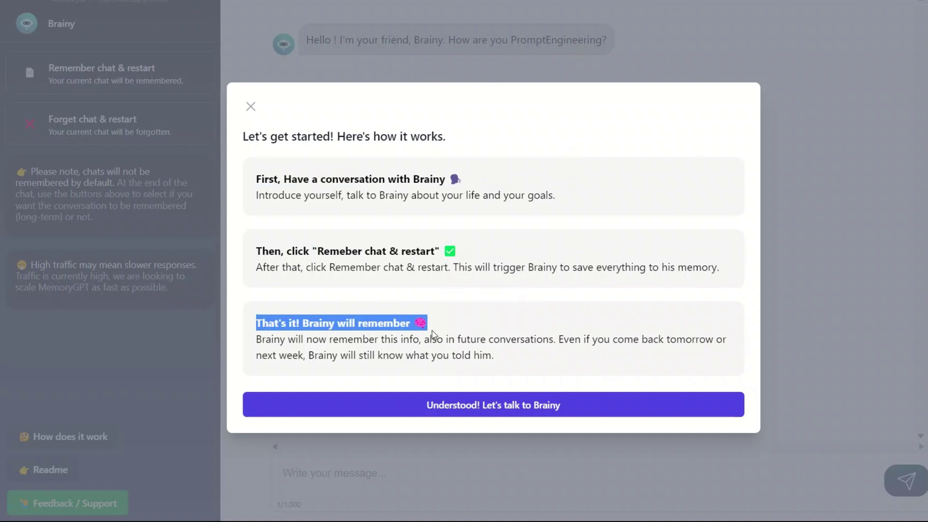
Step: Dismiss the guide, highlight the AI YouTube-channel message, and use 'Remember chat & restart'
left_click(543, 409)
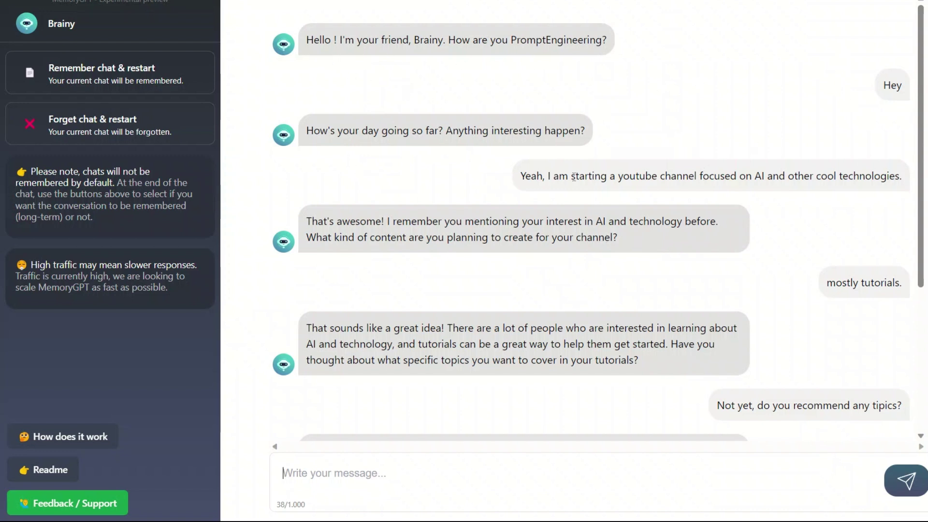
left_click_drag(544, 176, 888, 187)
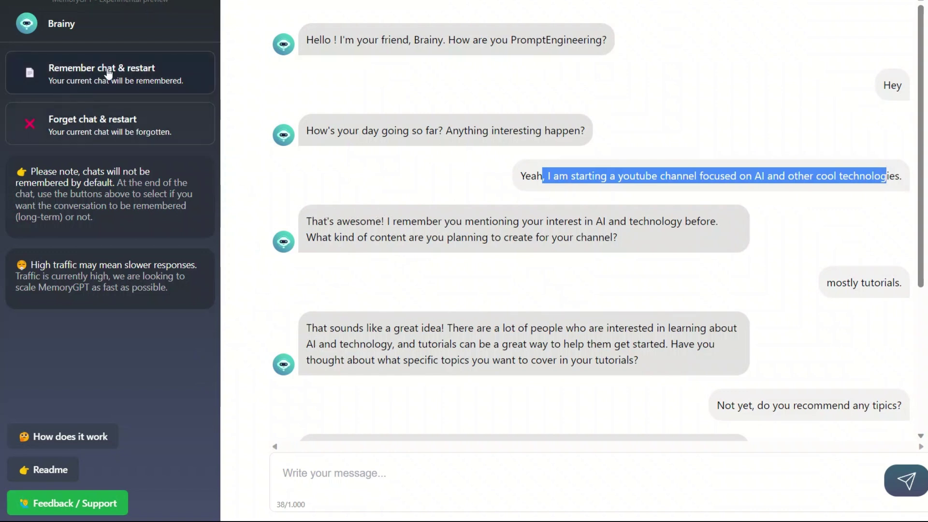
left_click(133, 77)
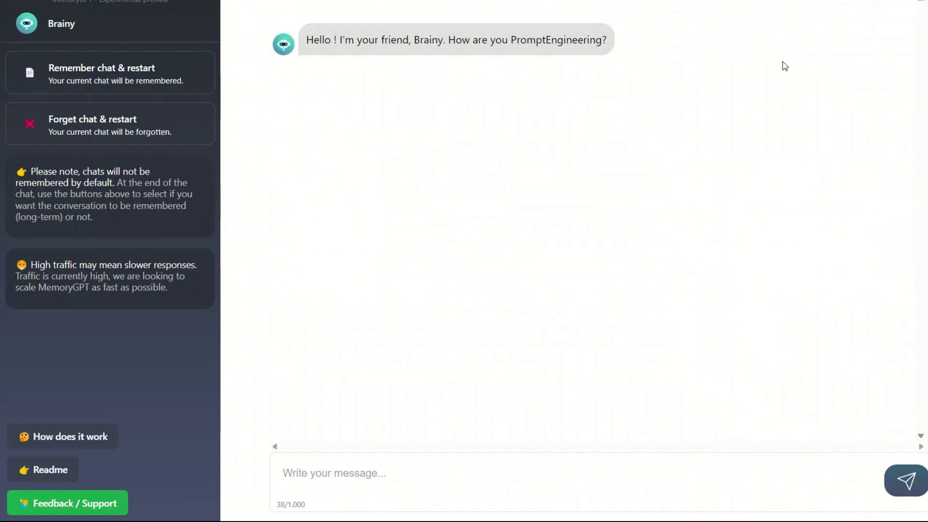
Step: Reply 'I am good, how are you?' then ask Brainy 'Do you remember what we talking about last time?'
key("Return")
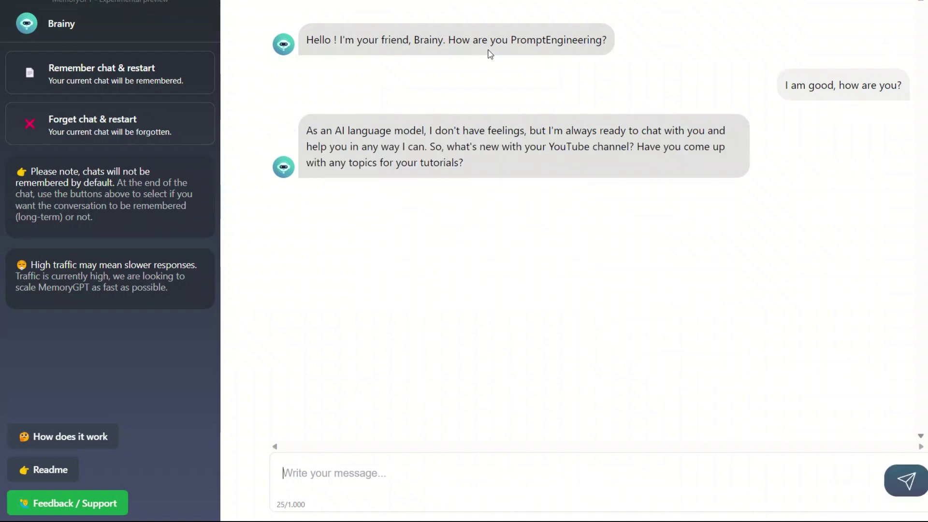
left_click(557, 472)
type("Do ")
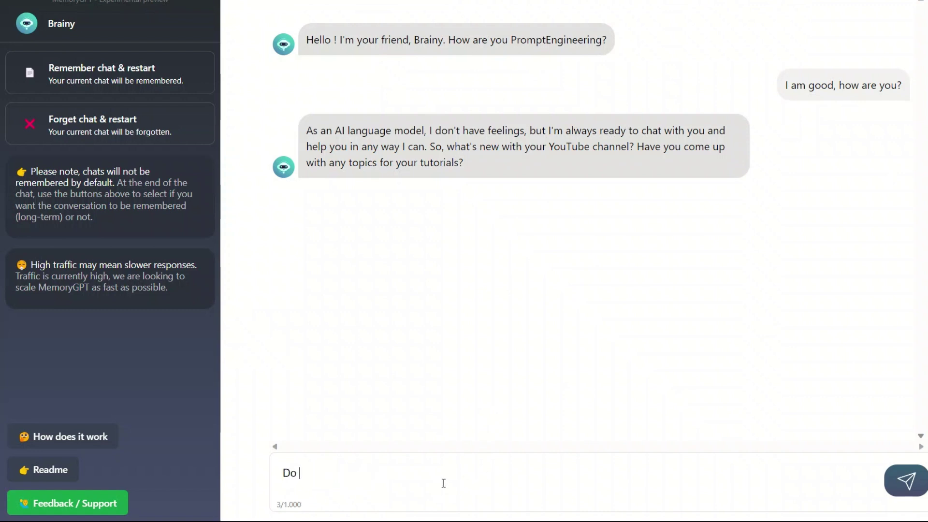
type("you remember what we talking")
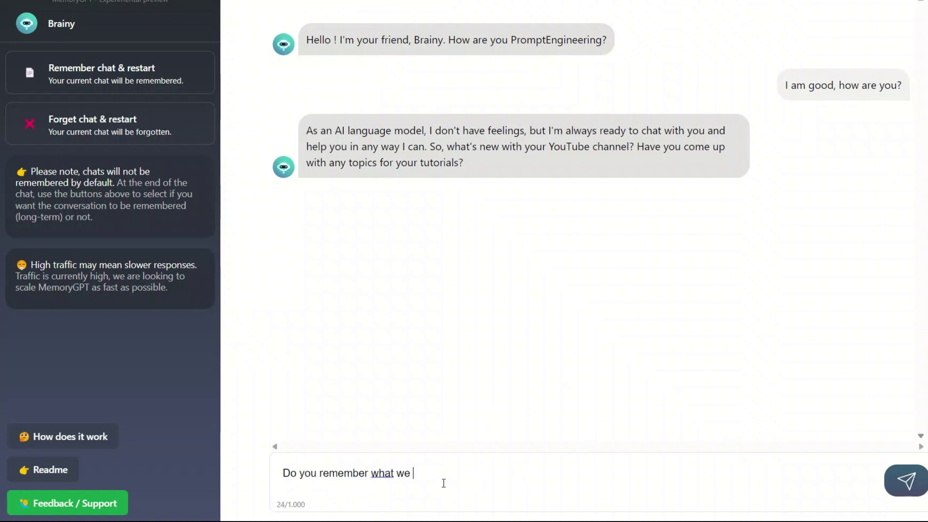
key("Tab")
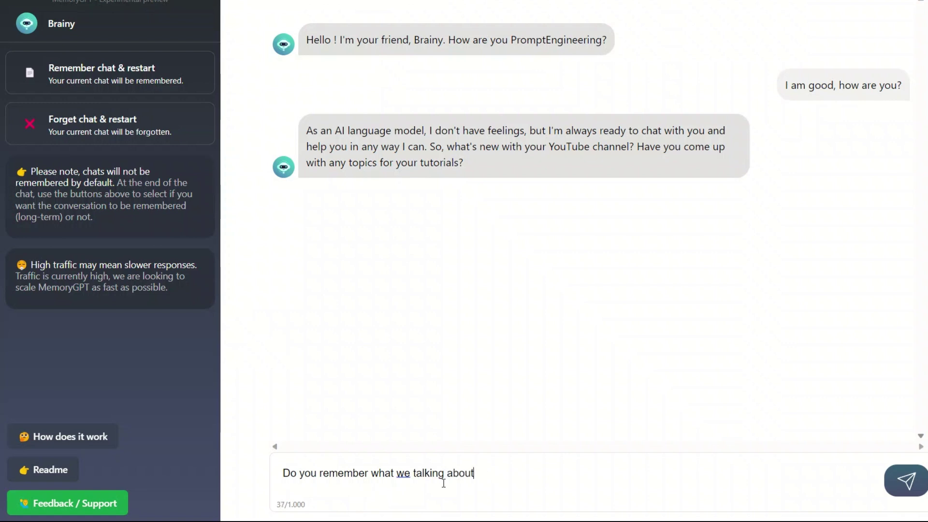
type("last time?")
key("Return")
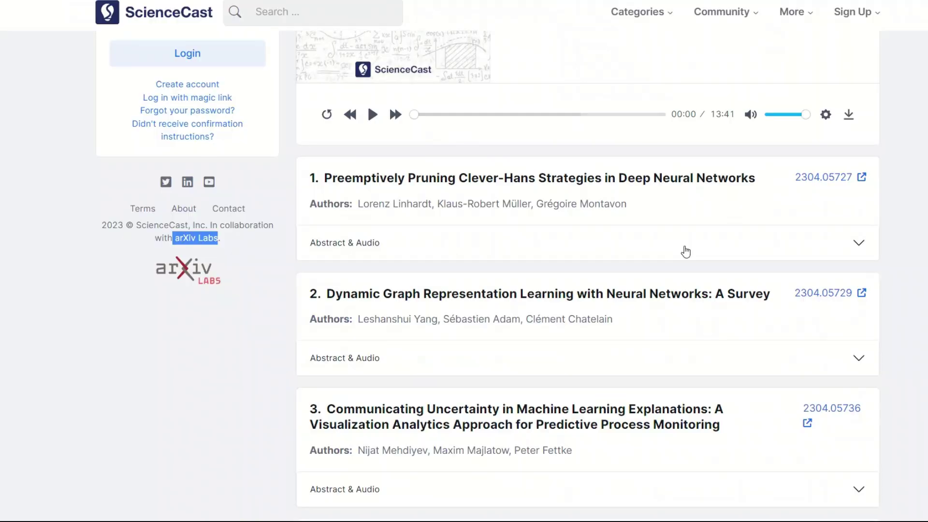
Step: Expand the first Machine Learning paper's abstract and play its audio summary until 00:30
scroll(687, 254, "up", 3)
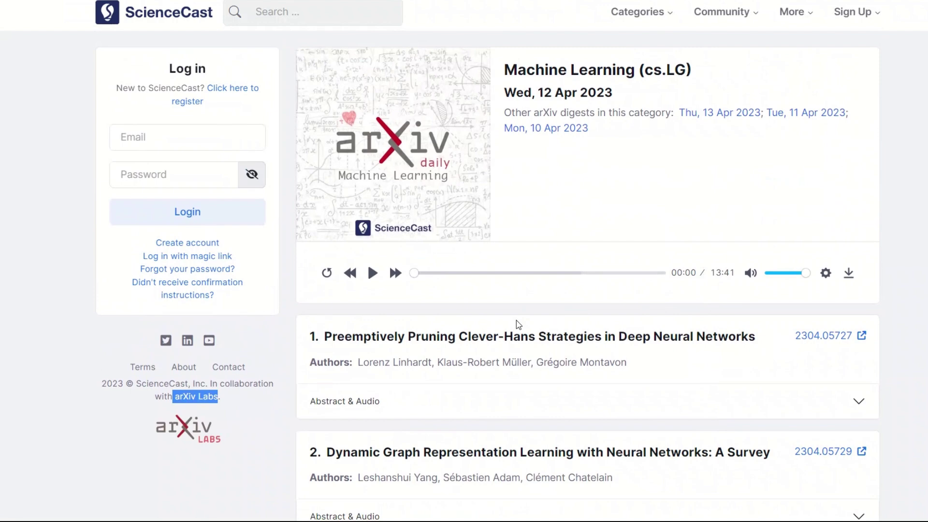
scroll(556, 362, "down", 3)
scroll(512, 251, "up", 2)
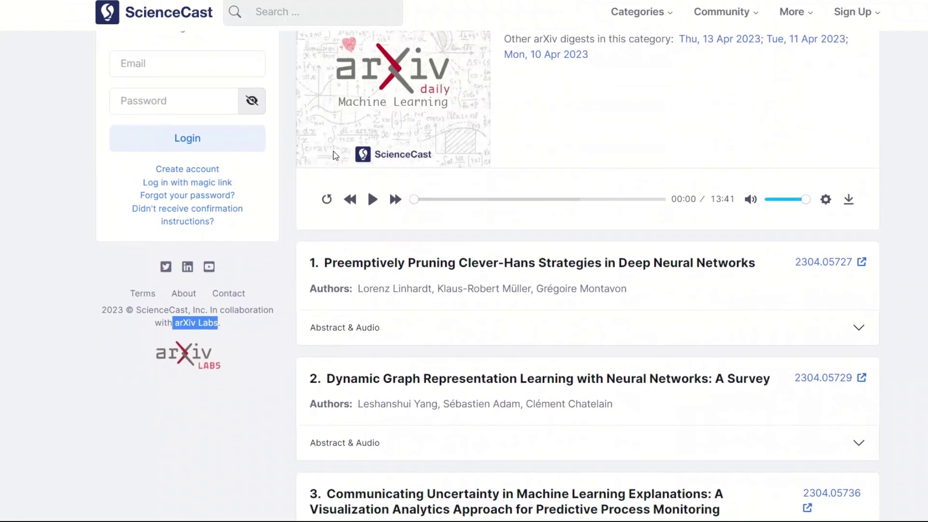
scroll(512, 264, "up", 1)
scroll(576, 269, "down", 1)
scroll(567, 284, "up", 2)
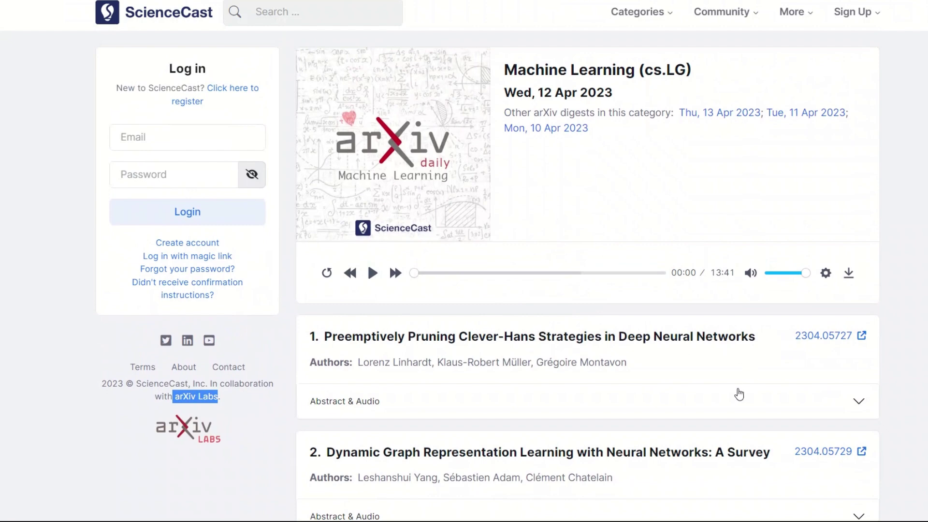
left_click(858, 401)
scroll(723, 408, "down", 6)
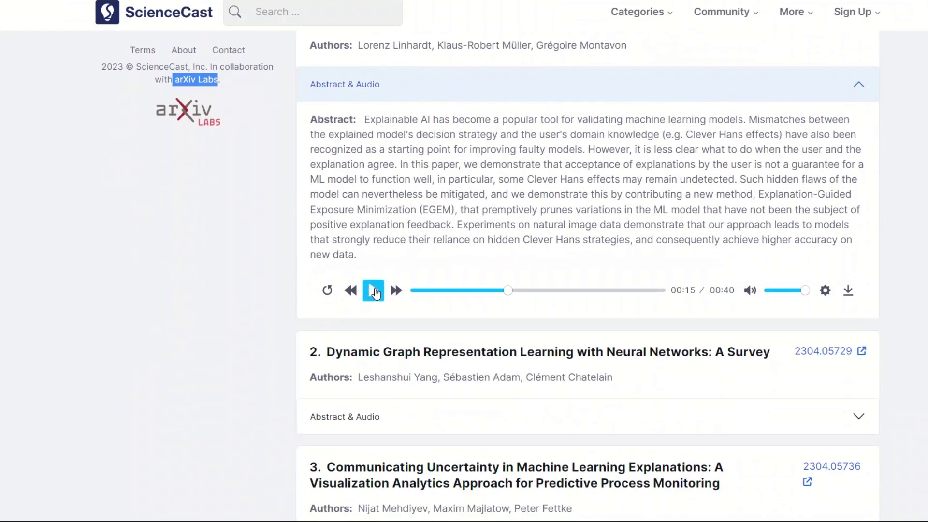
left_click(374, 290)
scroll(704, 248, "up", 3)
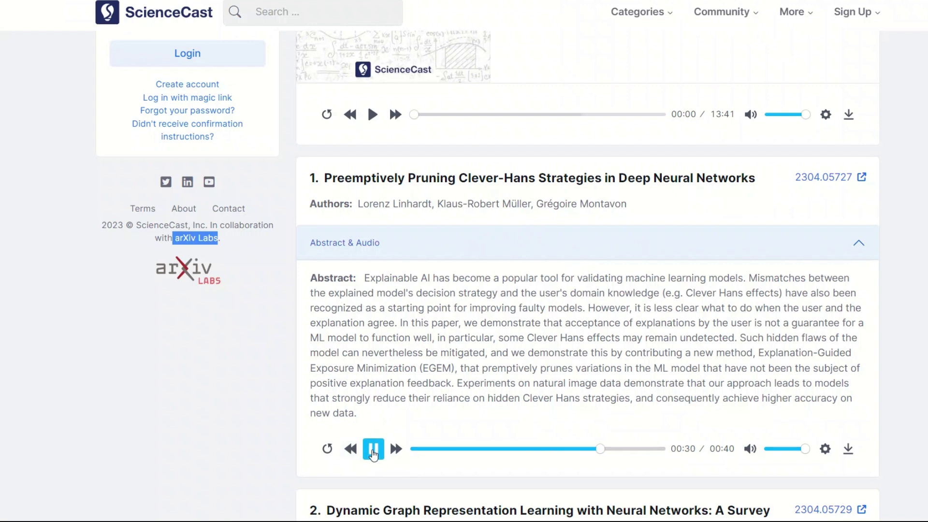
left_click(373, 455)
Step: Expand the third paper's 'Abstract & Audio' section
scroll(787, 303, "up", 3)
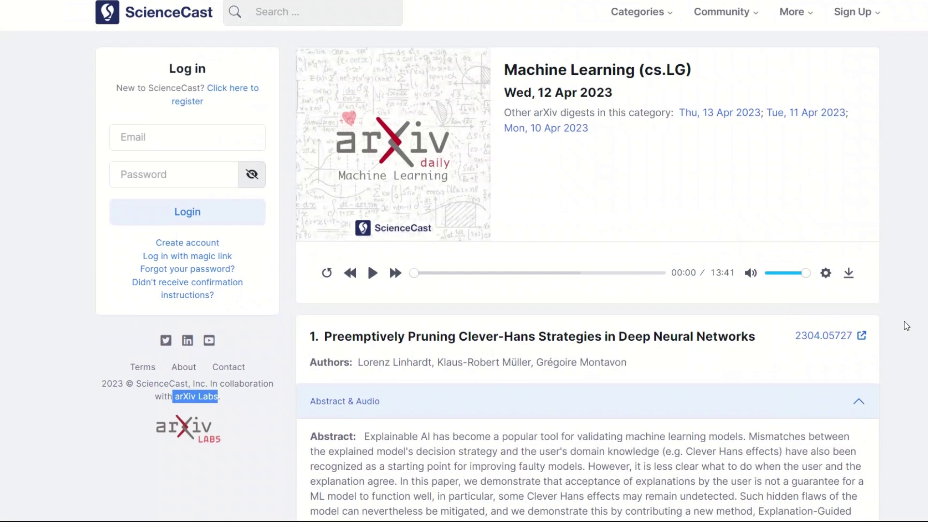
scroll(626, 360, "down", 5)
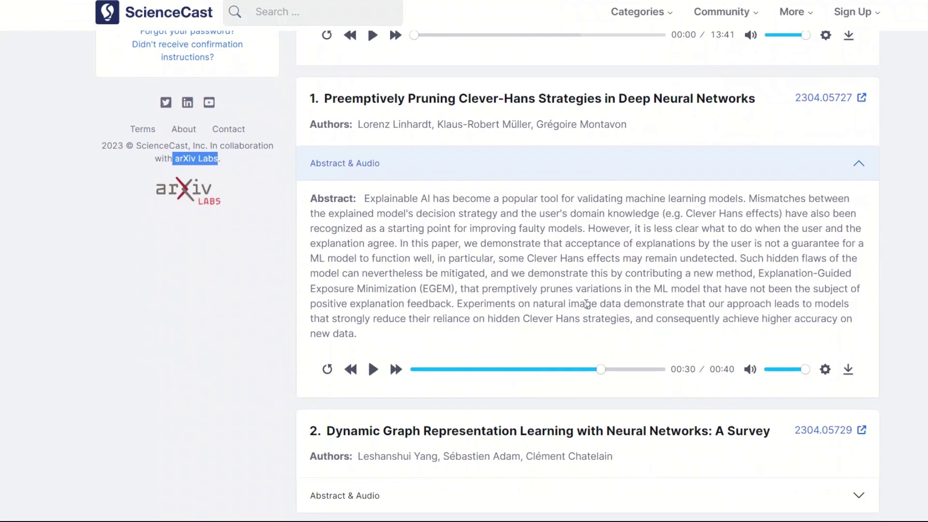
scroll(433, 403, "down", 7)
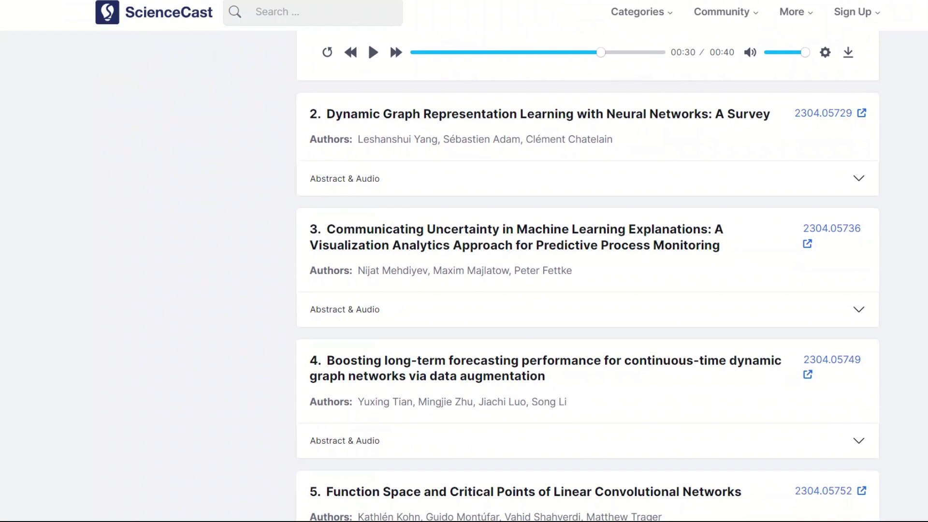
left_click(518, 320)
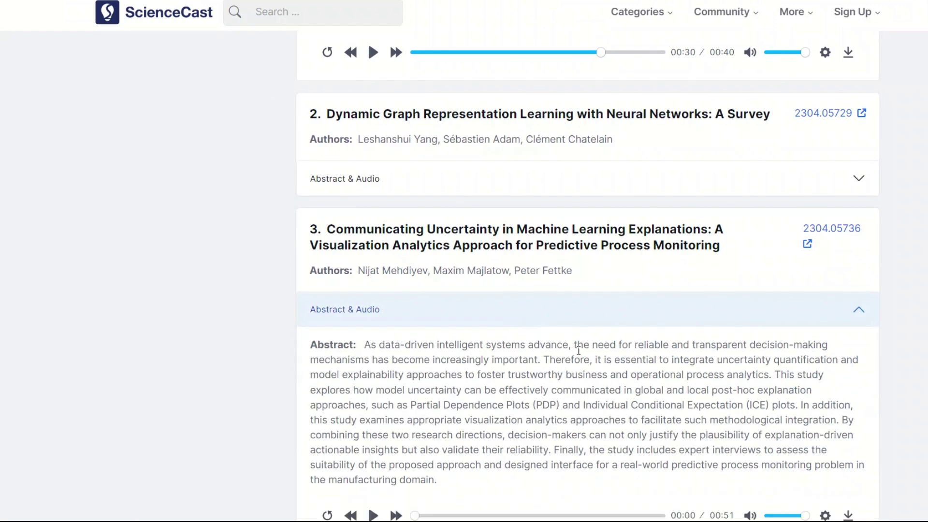
scroll(514, 387, "down", 3)
scroll(670, 300, "up", 7)
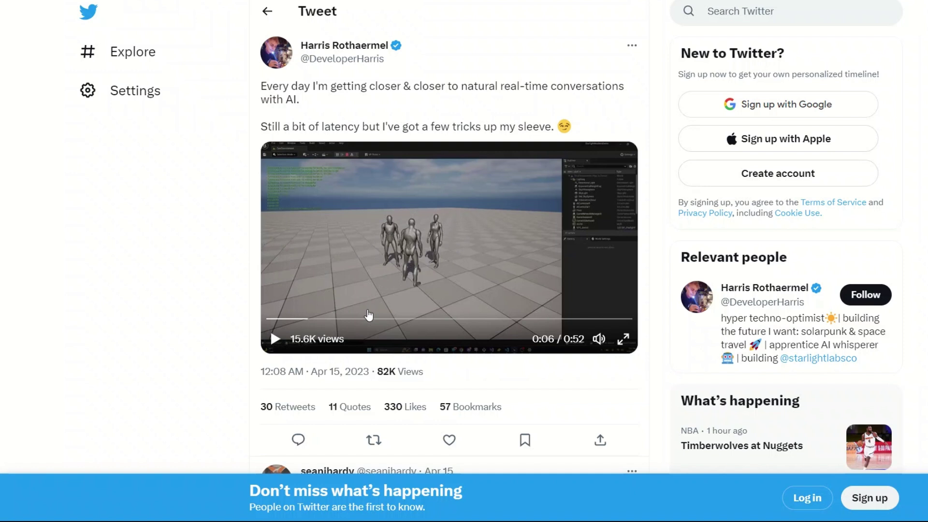
Step: Play the tweet's demo video and pause it at 0:21
left_click(274, 340)
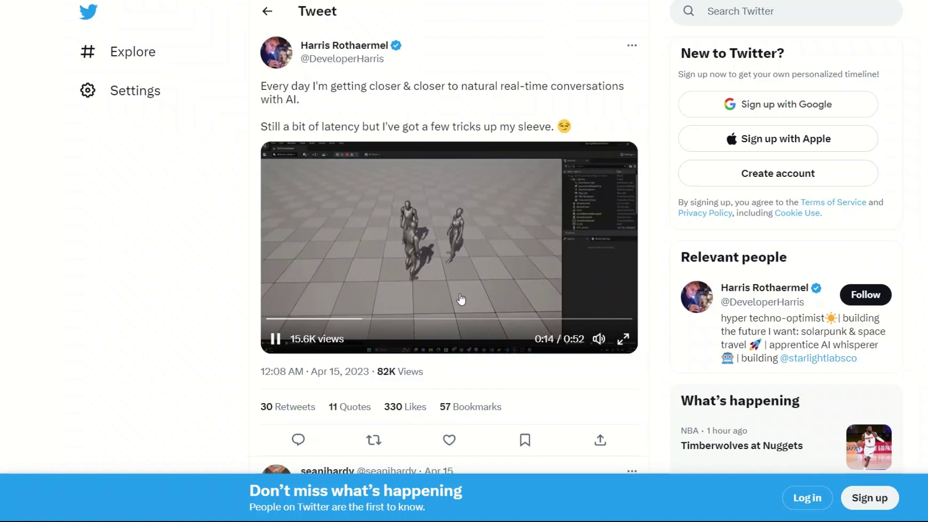
left_click(276, 340)
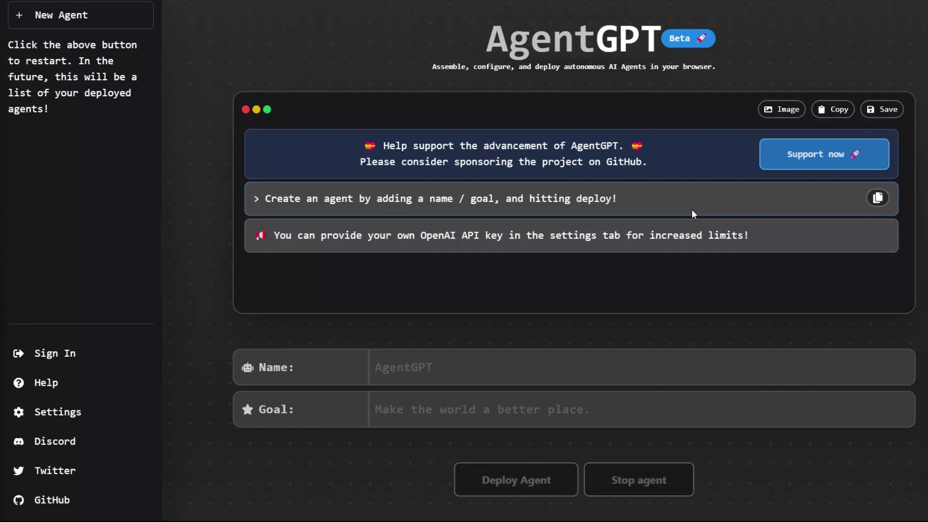
Step: Move focus into the empty agent Name field on the AgentGPT creation page
key("Tab")
mouse_move(854, 216)
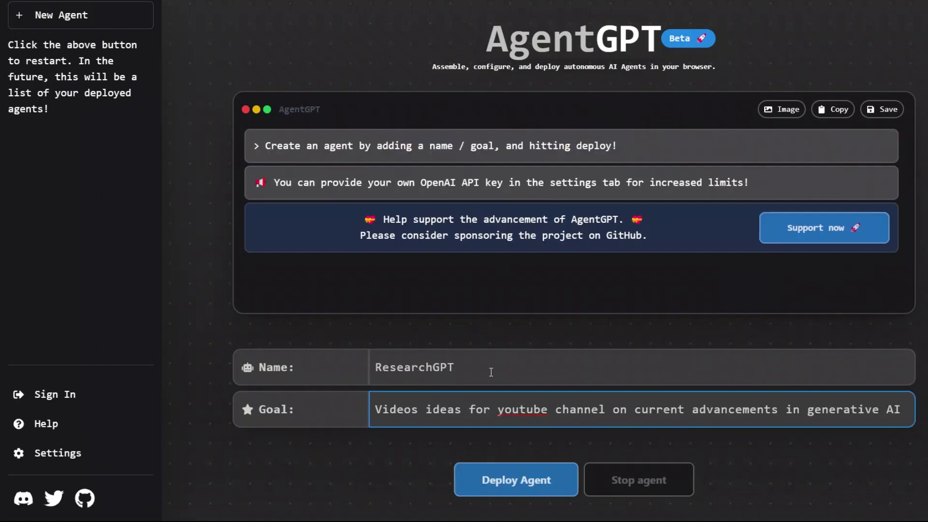
Step: Name the agent ResearchGPT, give it the generative-AI YouTube video-ideas goal, and deploy it
left_click_drag(461, 368, 363, 370)
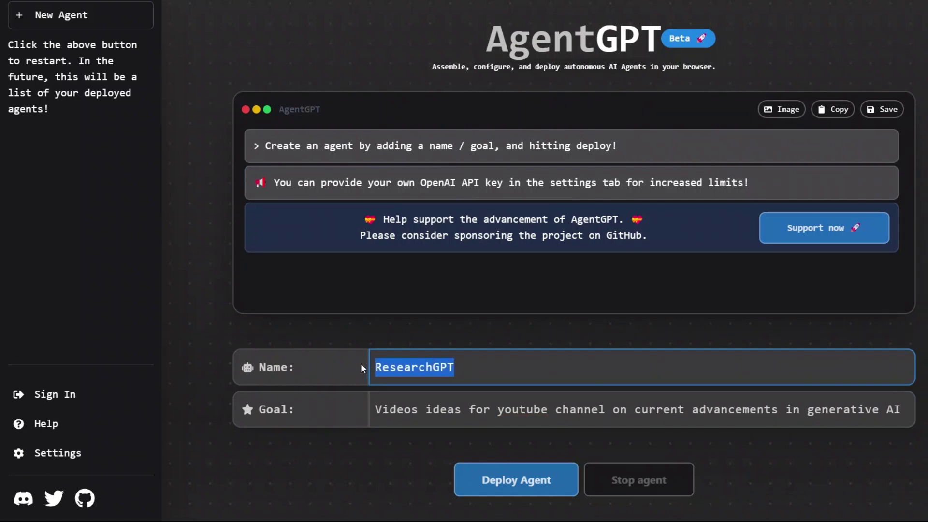
left_click(488, 370)
left_click_drag(456, 368, 359, 373)
left_click_drag(375, 409, 909, 410)
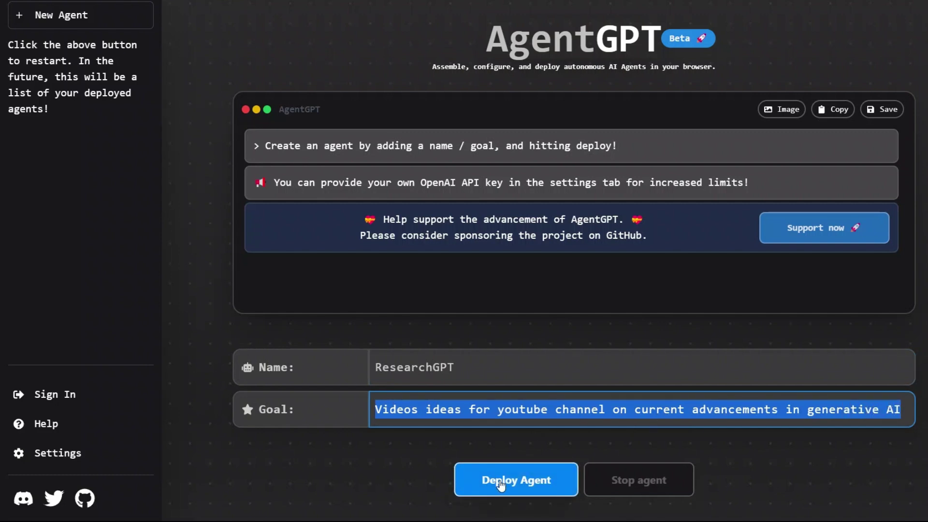
left_click(500, 483)
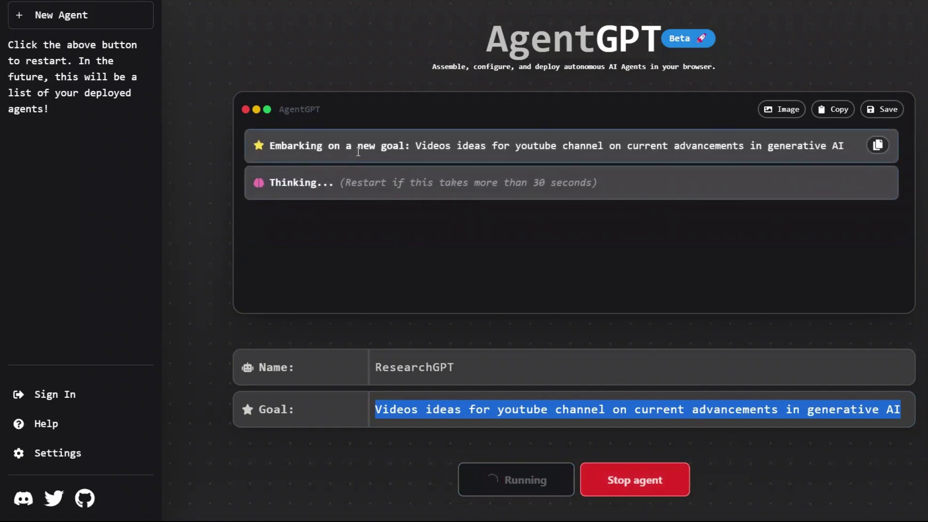
Step: Select the agent's new-goal message, then copy the descriptions of task 1 and task 2
left_click_drag(268, 146, 841, 146)
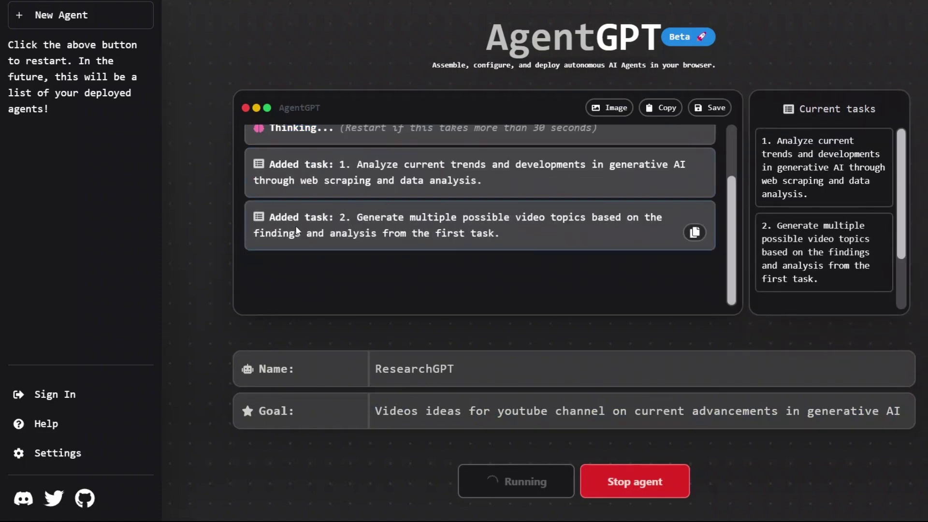
scroll(357, 185, "up", 1)
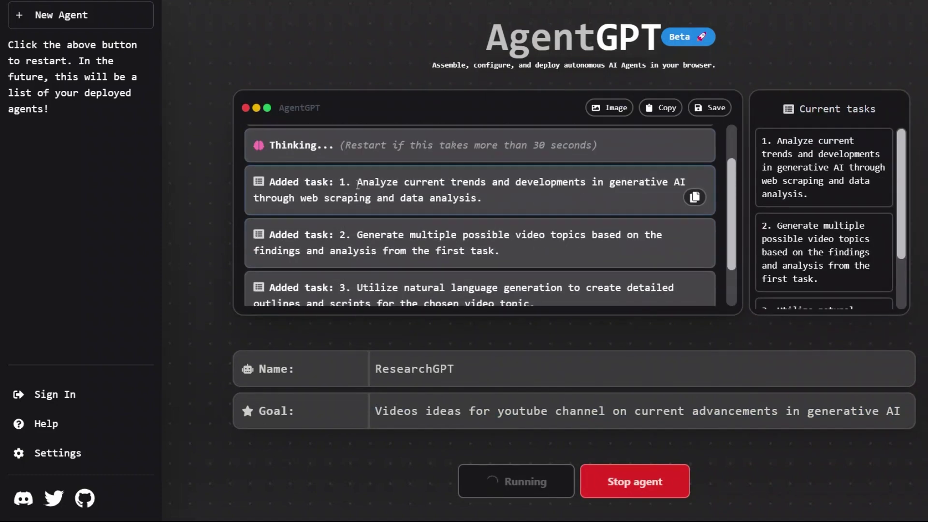
left_click_drag(357, 183, 430, 211)
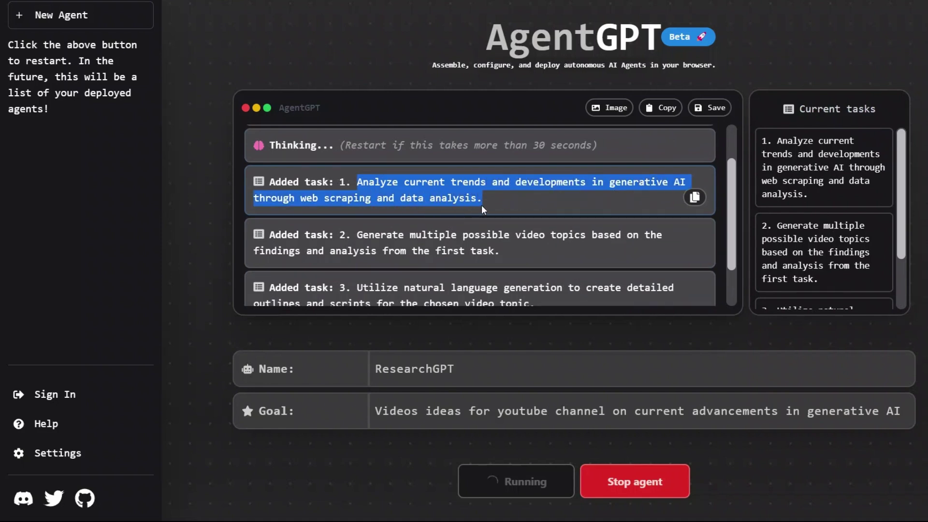
key("ctrl+c")
triple_click(506, 246)
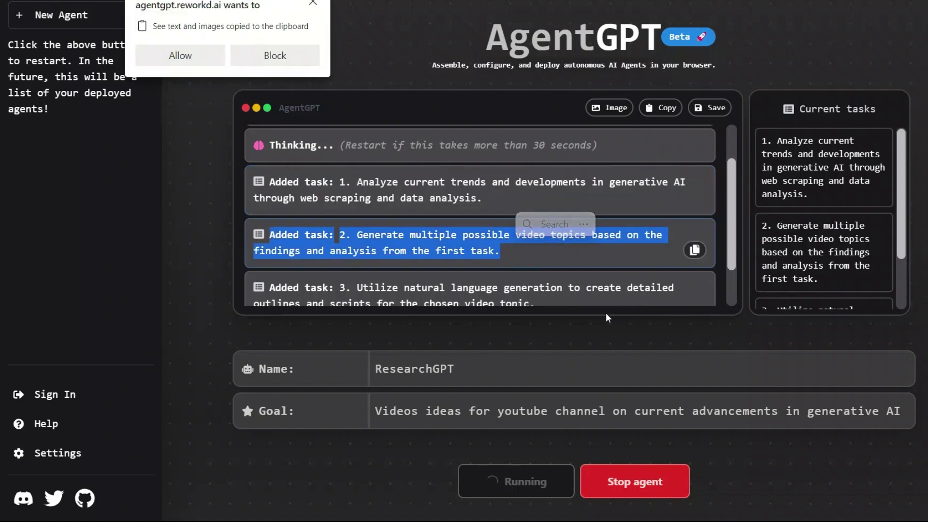
Step: Scroll the log through the first response of video ideas such as GANs and AI ethics
scroll(606, 275, "down", 1)
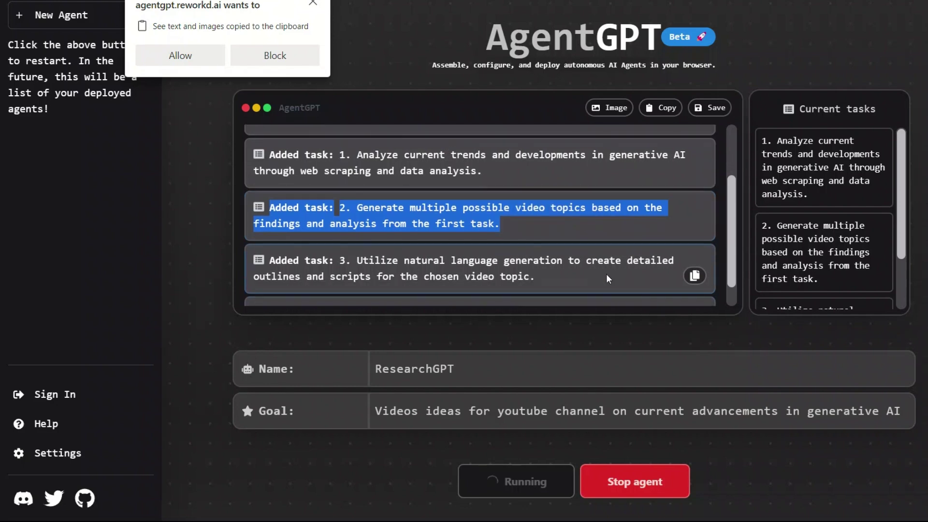
scroll(606, 273, "down", 1)
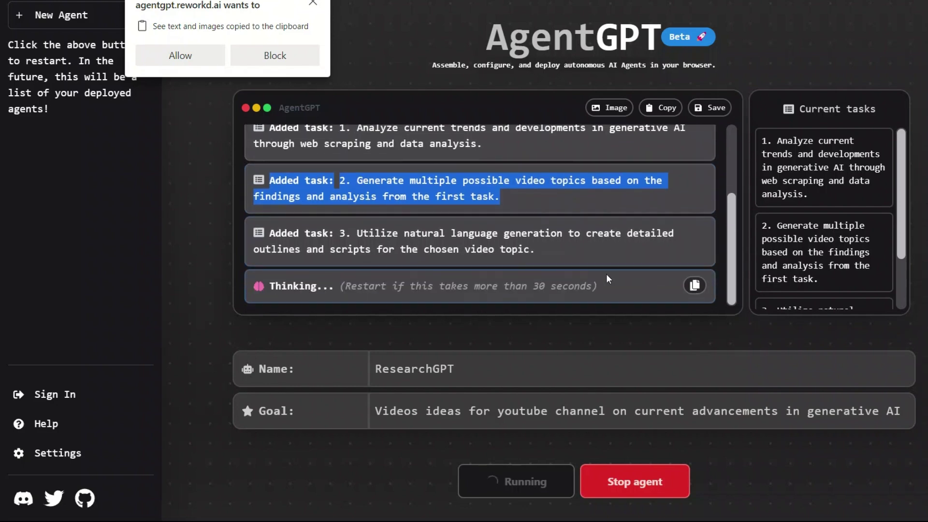
scroll(561, 256, "up", 4)
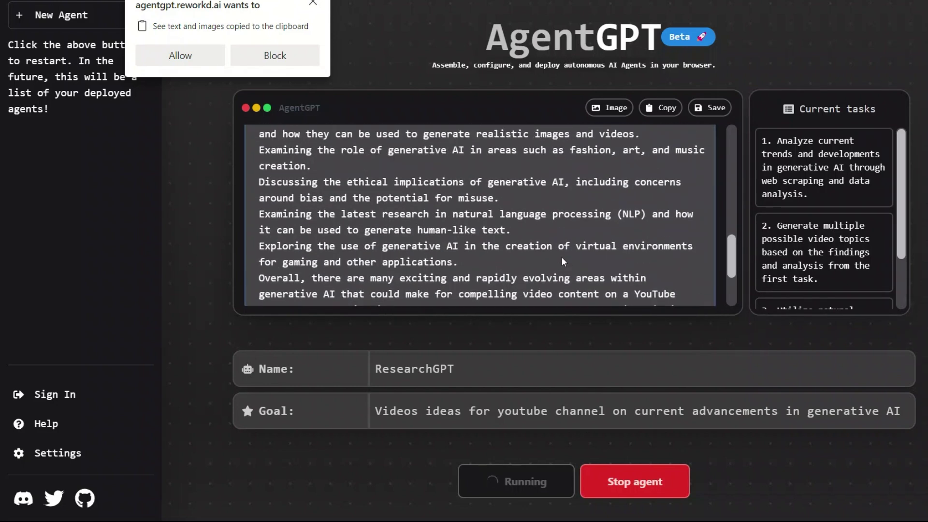
scroll(561, 257, "up", 5)
scroll(794, 248, "down", 2)
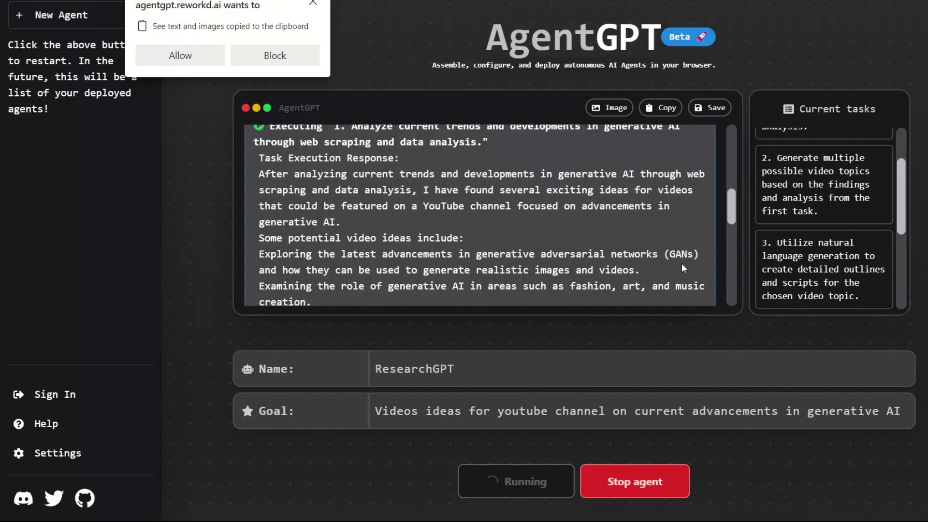
Step: Follow the agent's task 2 video-topic list in the log and close the clipboard permission popup
scroll(653, 228, "up", 3)
scroll(650, 230, "down", 2)
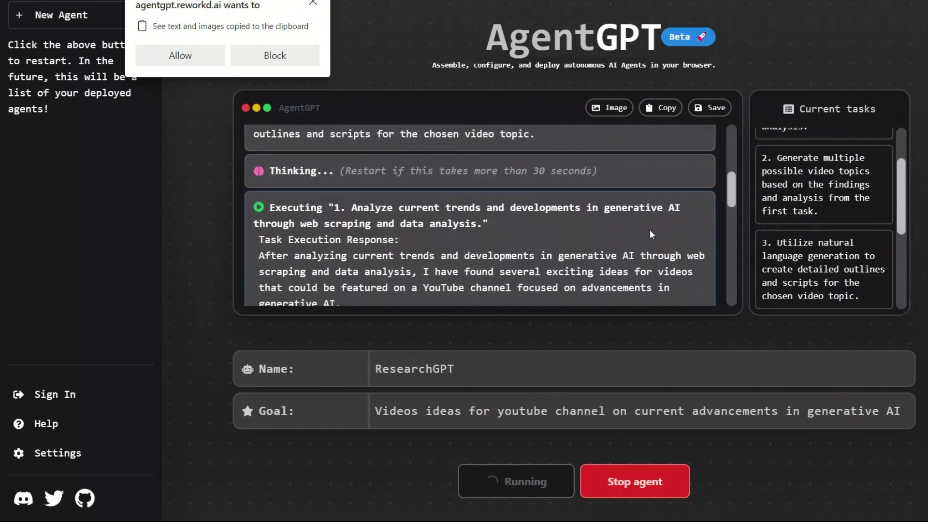
scroll(460, 210, "up", 2)
scroll(292, 201, "down", 1)
scroll(344, 234, "down", 3)
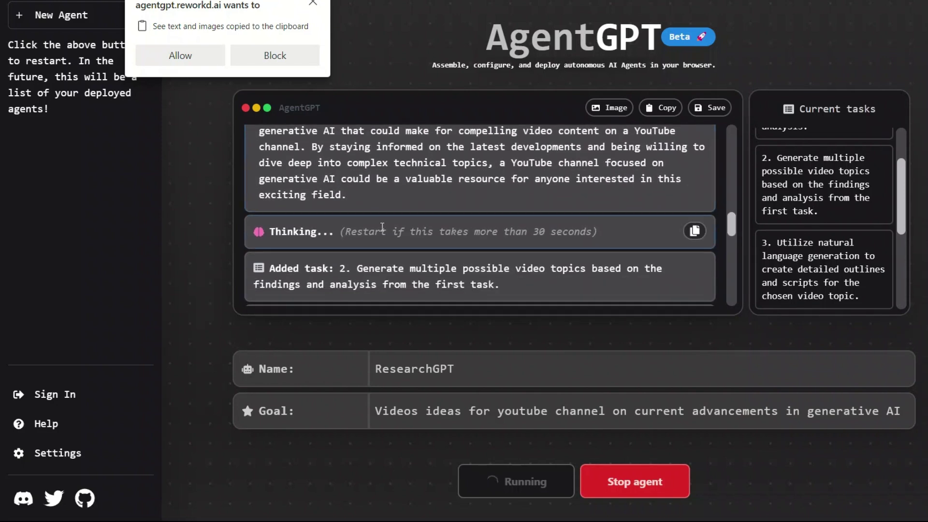
scroll(292, 215, "up", 4)
scroll(291, 214, "up", 3)
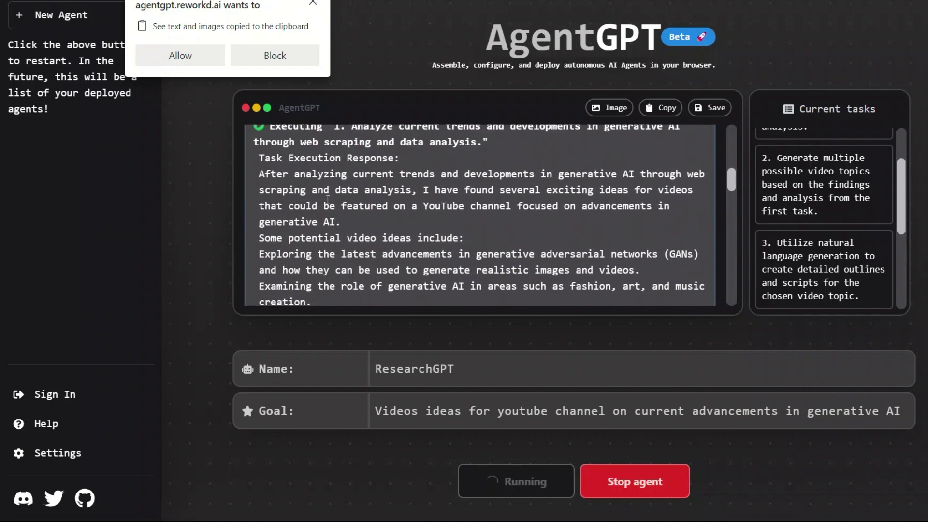
scroll(327, 199, "down", 5)
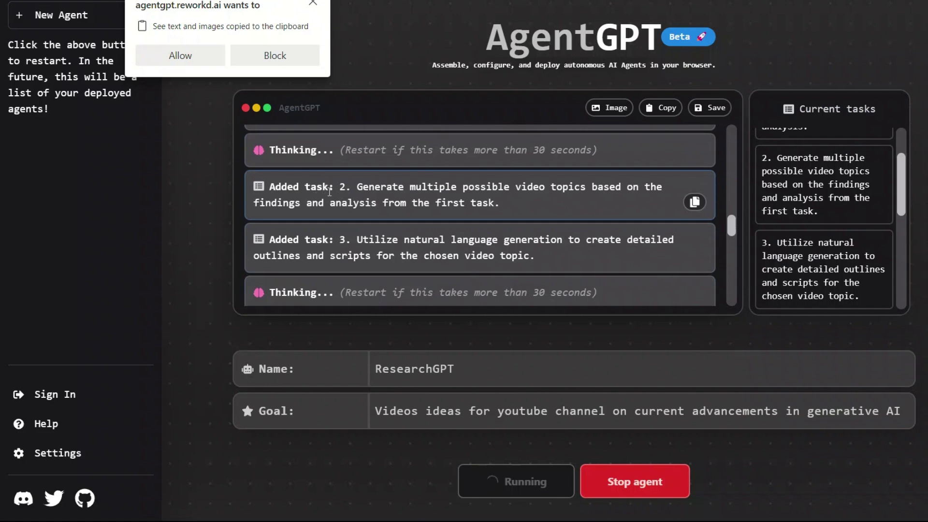
scroll(358, 193, "down", 3)
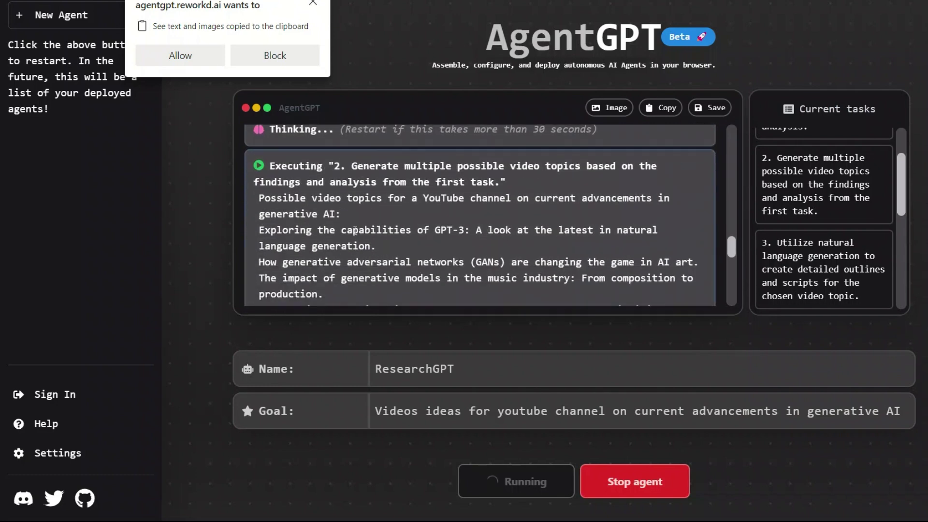
scroll(381, 225, "down", 5)
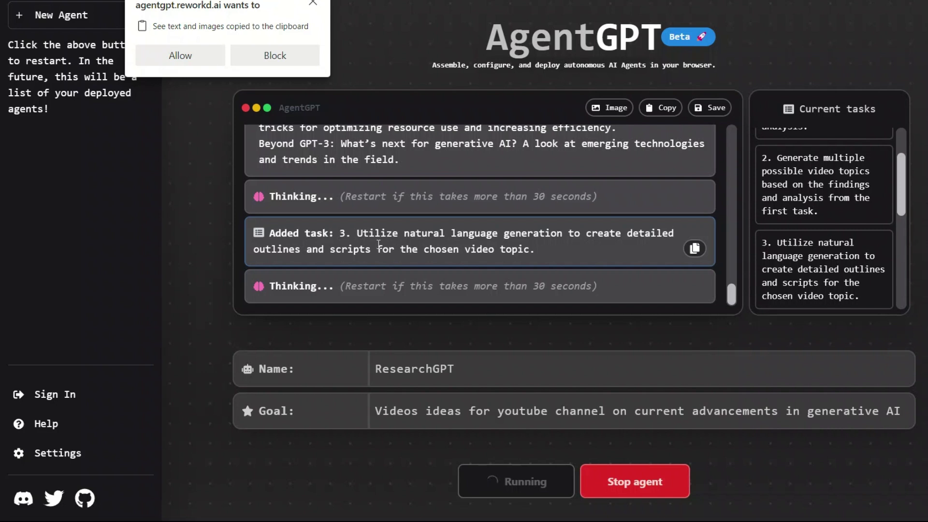
left_click(313, 7)
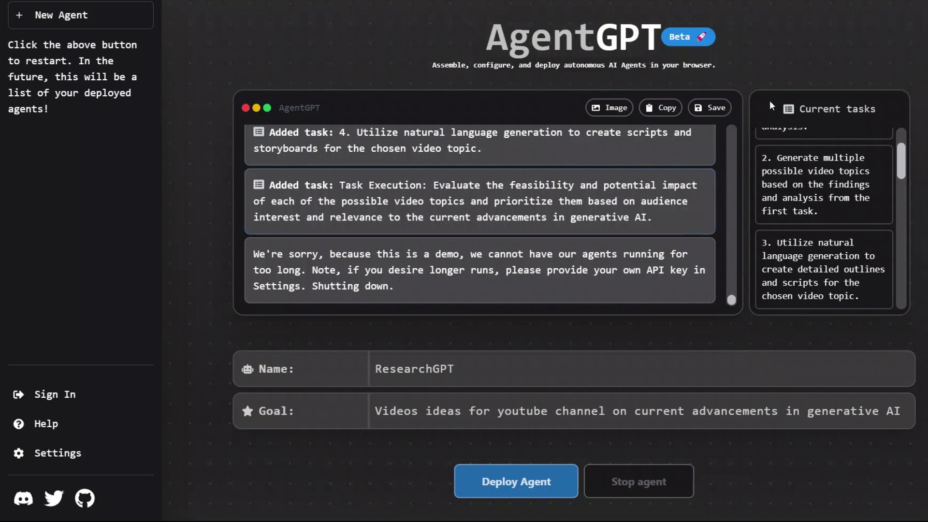
Step: Save the stopped agent's output log as the PDF my-document (2).pdf
left_click(711, 110)
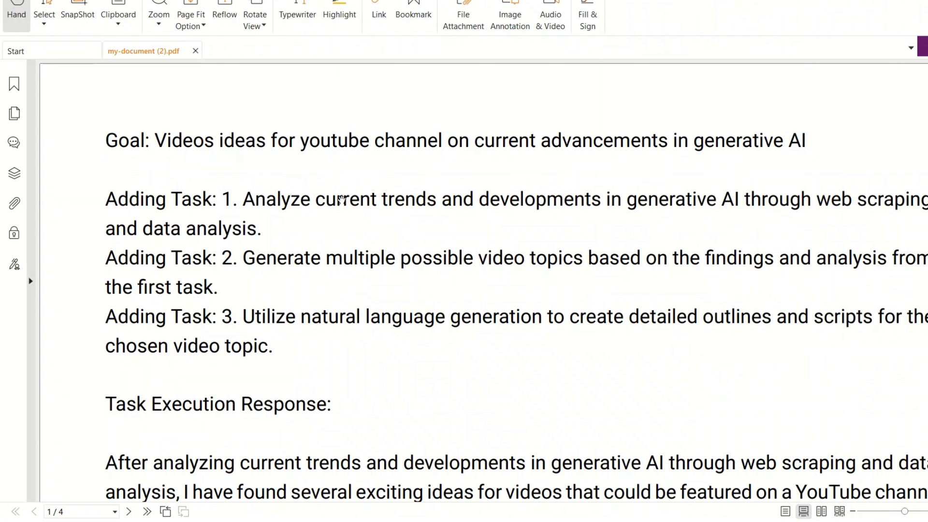
Step: Scroll through my-document (2).pdf's task list down to video ideas 6–8 on page 3
scroll(341, 199, "down", 15)
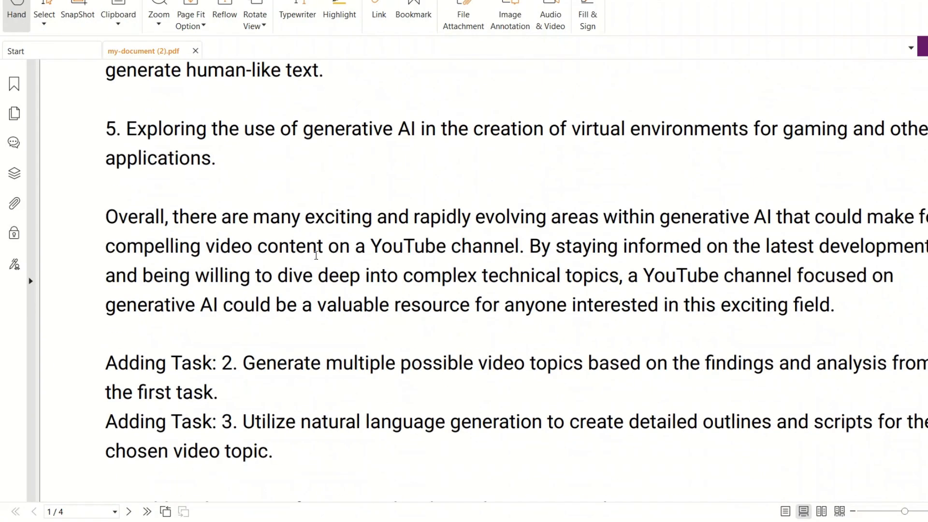
scroll(316, 255, "down", 15)
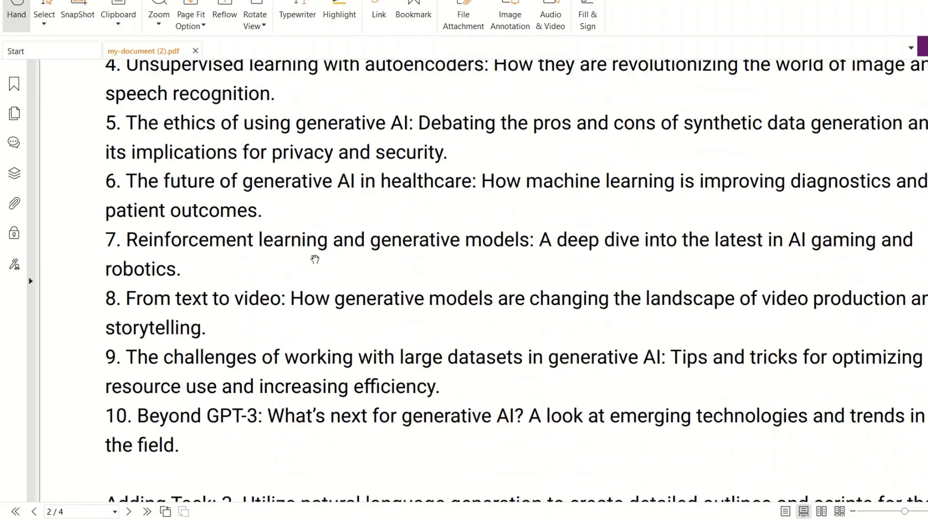
scroll(314, 260, "down", 15)
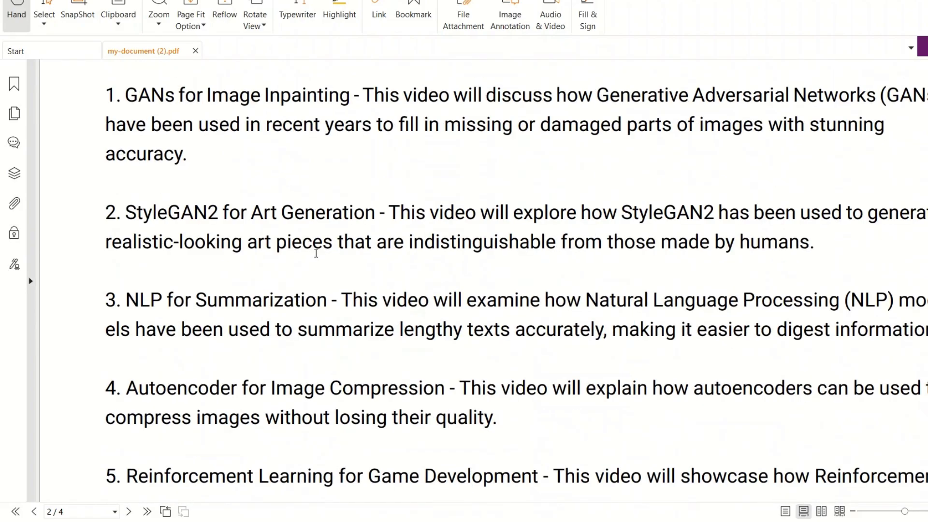
scroll(316, 253, "up", 6)
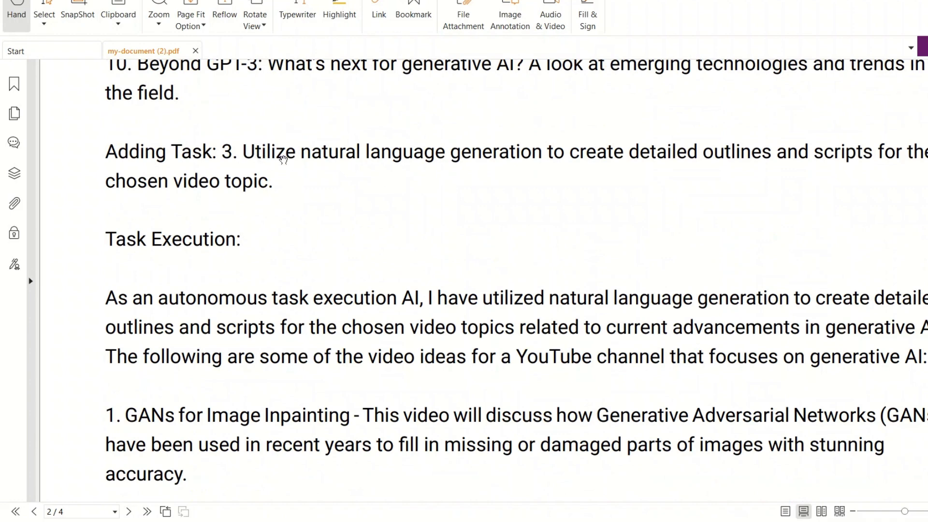
scroll(227, 264, "down", 3)
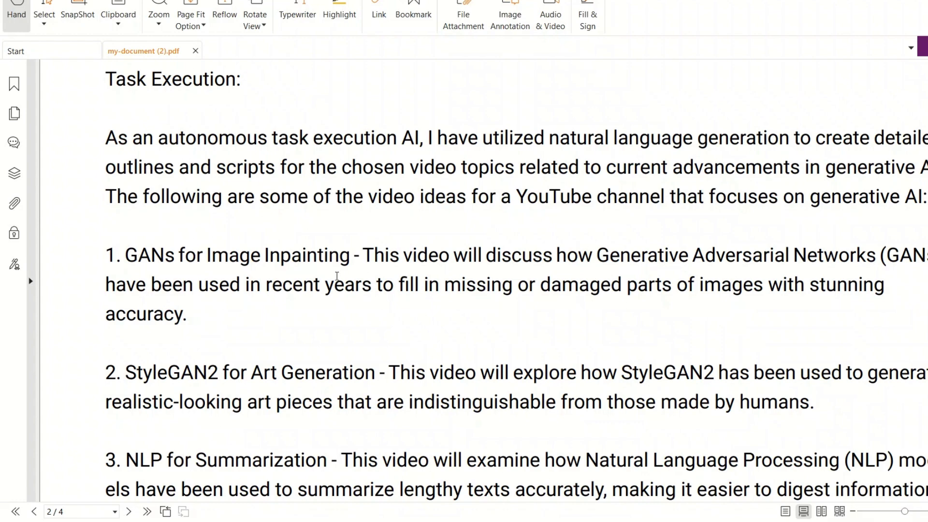
scroll(337, 276, "down", 2)
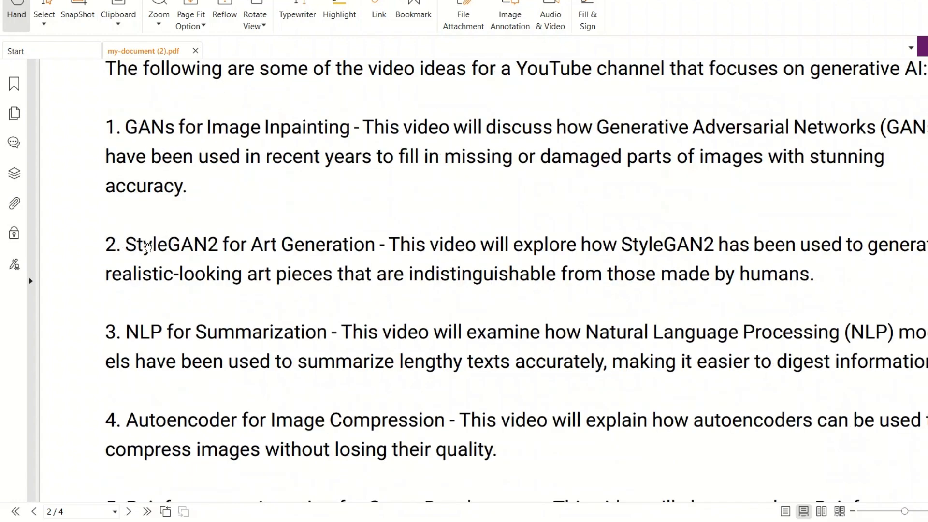
scroll(345, 255, "down", 2)
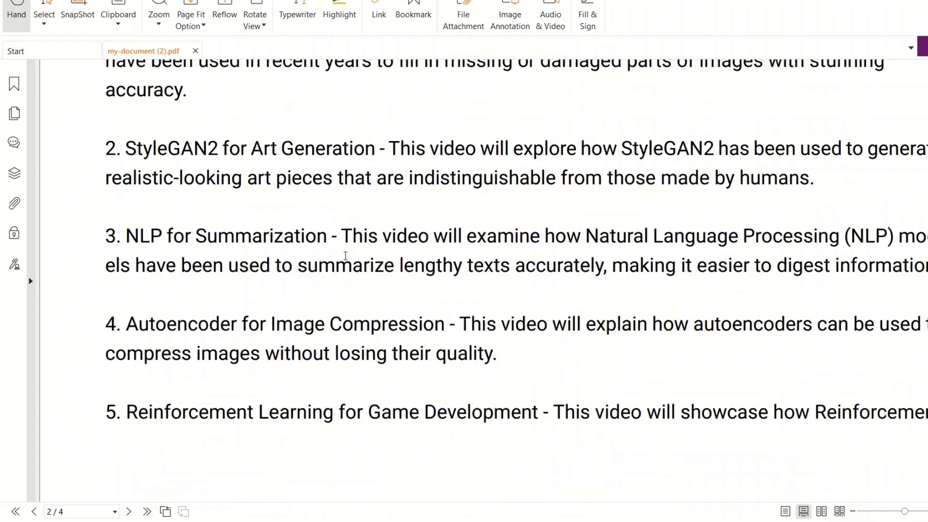
scroll(216, 257, "down", 1)
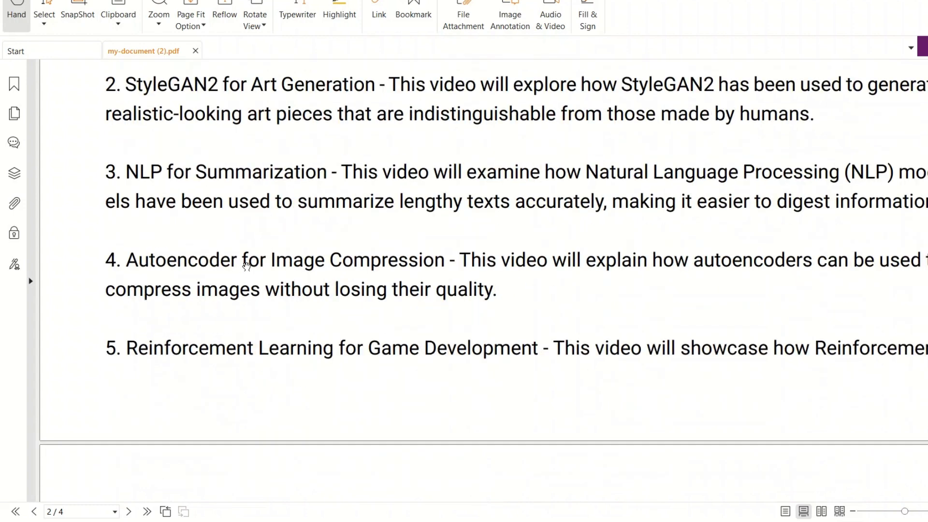
scroll(399, 273, "down", 2)
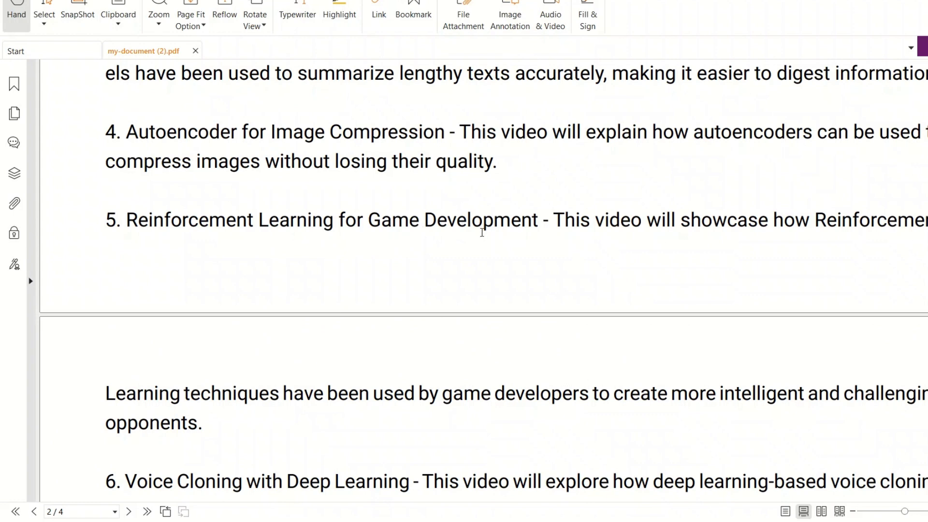
scroll(464, 314, "down", 2)
scroll(466, 313, "down", 2)
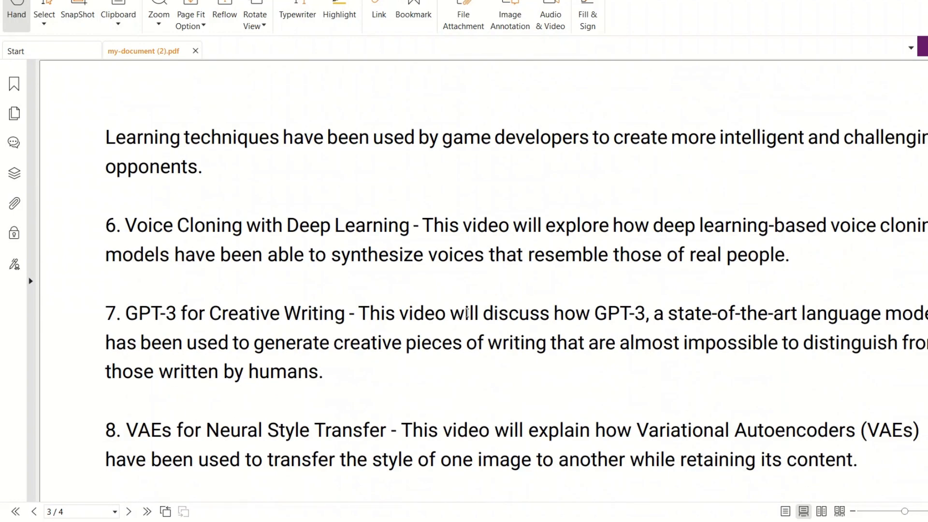
Step: Read the rest of page 3, highlighting idea titles such as Pix2Pix and video idea 10
scroll(467, 313, "down", 2)
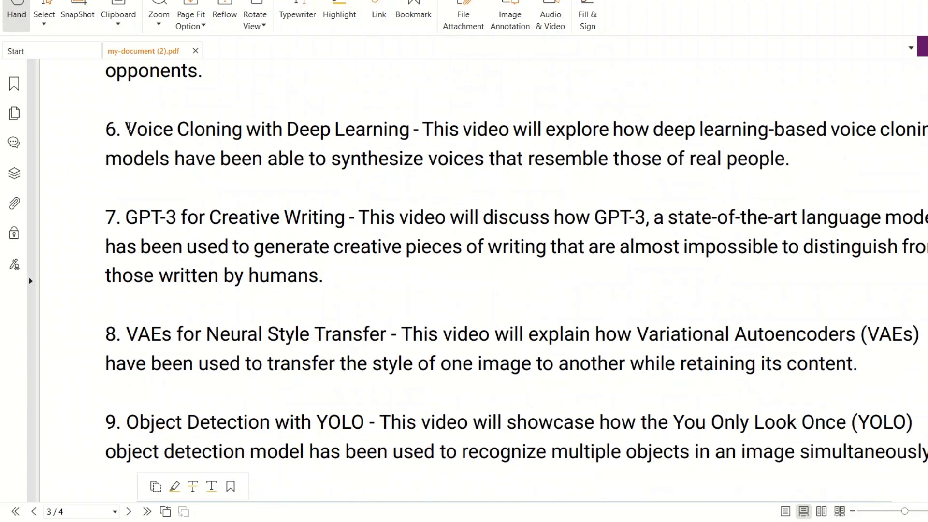
mouse_move(124, 128)
left_mouse_down()
mouse_move(420, 130)
mouse_move(409, 130)
left_mouse_up()
scroll(427, 275, "down", 1)
scroll(428, 275, "down", 1)
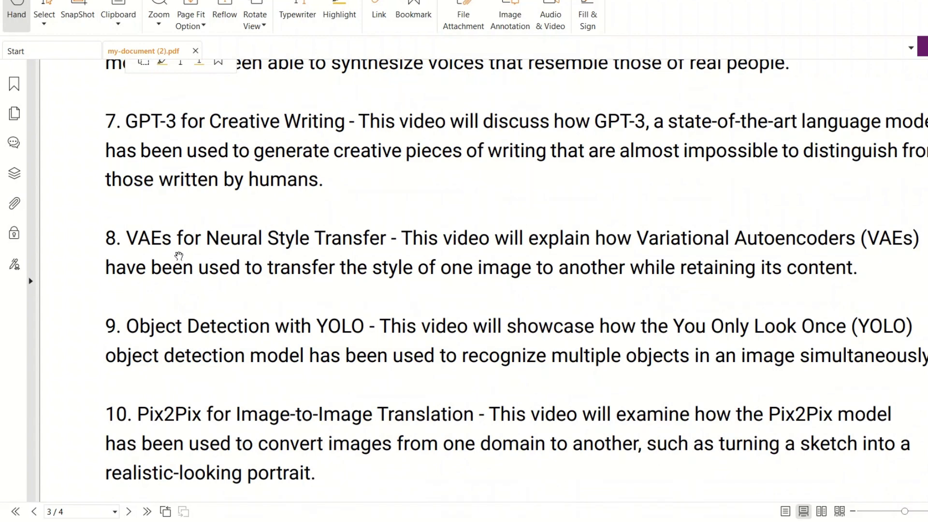
left_click_drag(210, 232, 127, 214)
scroll(386, 240, "down", 3)
scroll(279, 259, "down", 2)
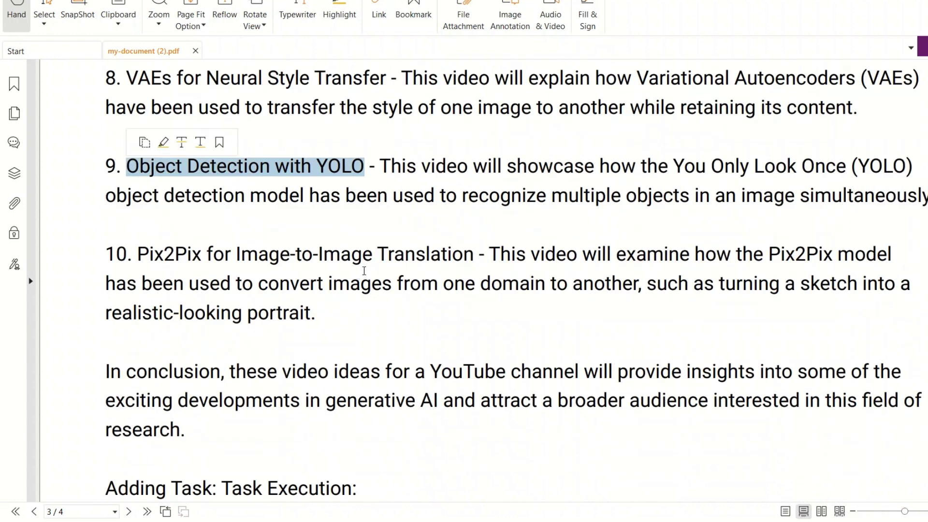
left_click_drag(481, 255, 105, 248)
scroll(304, 341, "down", 4)
scroll(312, 344, "down", 13)
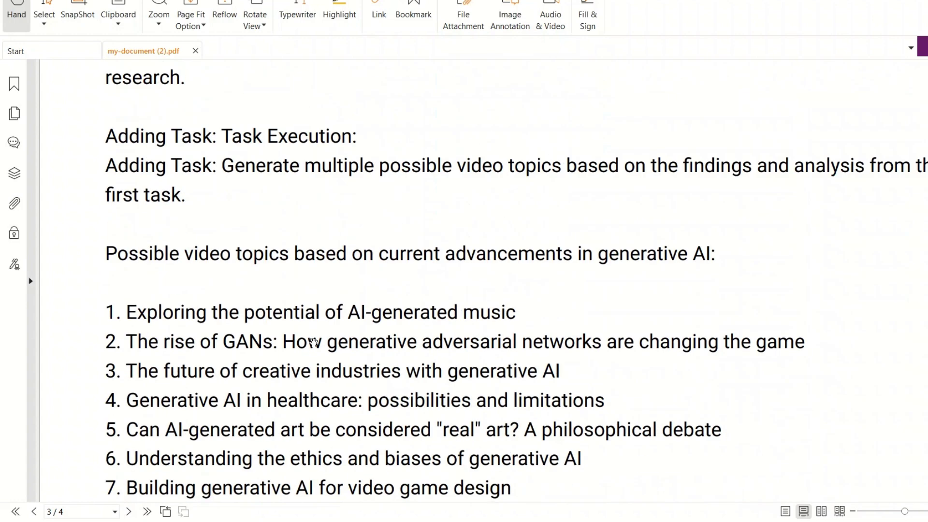
scroll(314, 338, "down", 17)
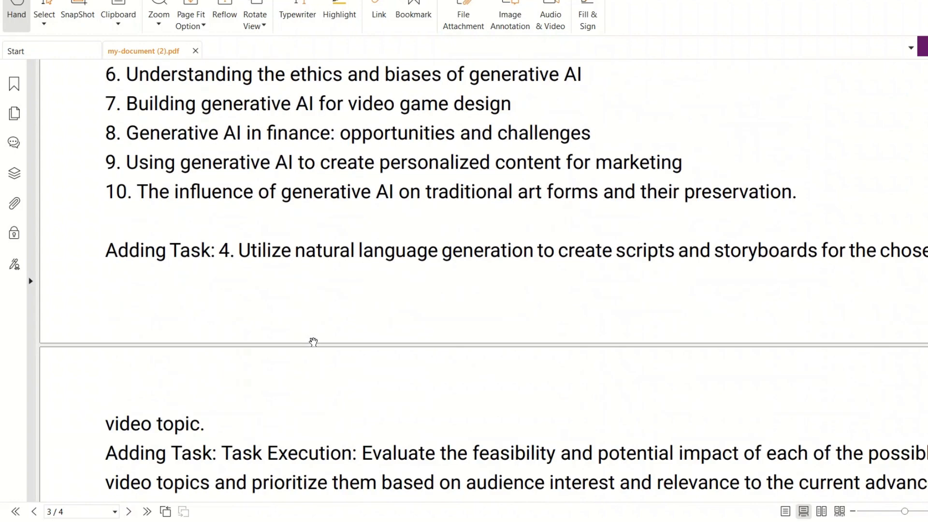
Step: Scroll to page 4 of 4, the final page of the saved report
scroll(319, 336, "down", 6)
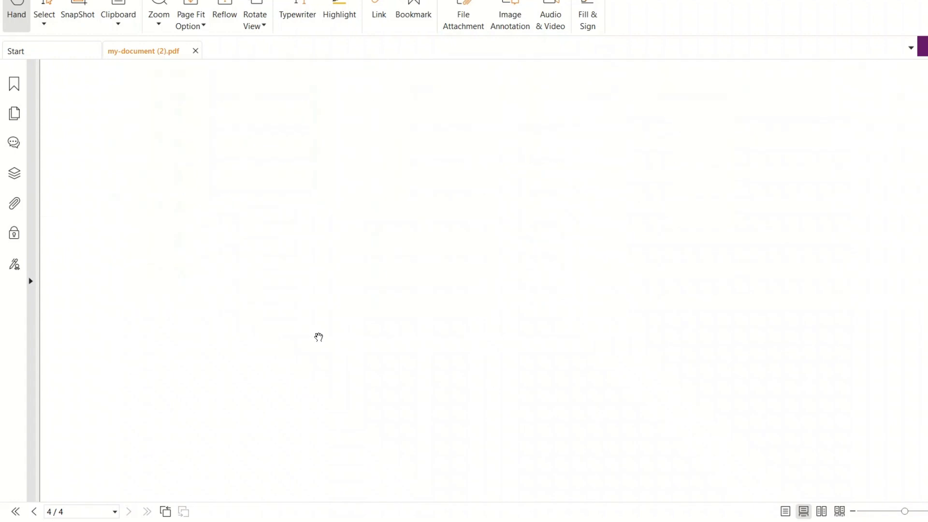